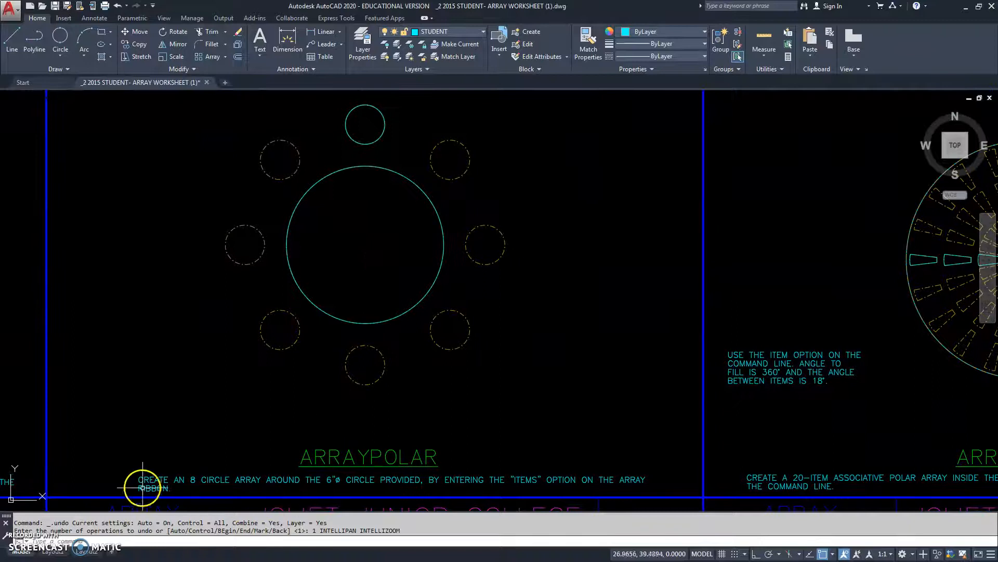
{"action": "scroll", "coordinate": [238, 495], "scroll_direction": "up", "scroll_amount": 5}
{"action": "mouse_move", "coordinate": [238, 494]}
{"action": "middle_mouse_down"}
{"action": "mouse_move", "coordinate": [461, 456]}
{"action": "mouse_move", "coordinate": [403, 435]}
{"action": "mouse_move", "coordinate": [187, 402]}
{"action": "middle_mouse_up"}
{"action": "mouse_move", "coordinate": [482, 412]}
{"action": "middle_mouse_down"}
{"action": "mouse_move", "coordinate": [252, 408]}
{"action": "mouse_move", "coordinate": [669, 408]}
{"action": "mouse_move", "coordinate": [651, 430]}
{"action": "middle_mouse_up"}
{"action": "scroll", "coordinate": [516, 247], "scroll_direction": "down", "scroll_amount": 2}
{"action": "mouse_move", "coordinate": [489, 209]}
{"action": "middle_mouse_down"}
{"action": "mouse_move", "coordinate": [382, 330]}
{"action": "mouse_move", "coordinate": [372, 396]}
{"action": "middle_mouse_up"}
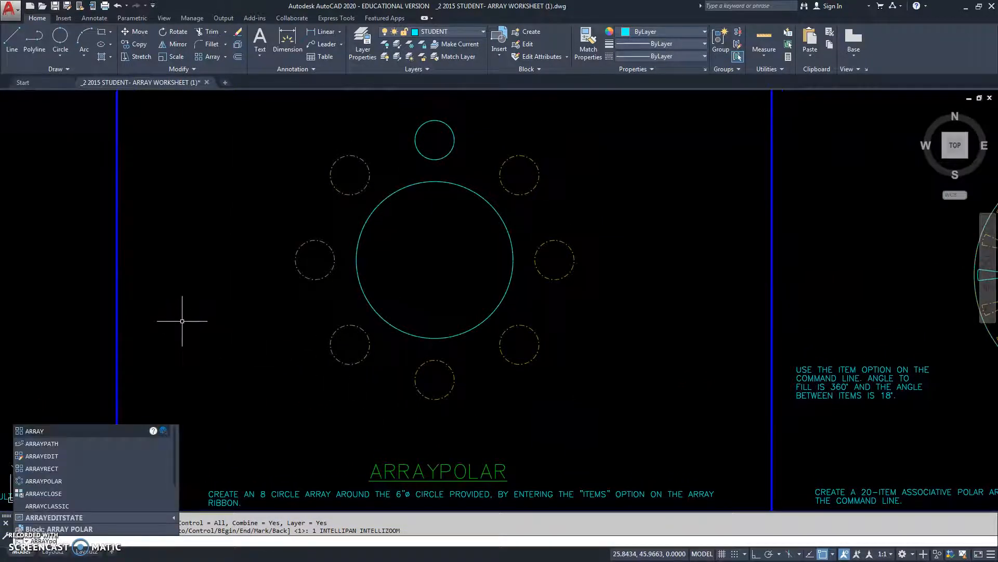
{"action": "type", "text": "lar"}
{"action": "key", "text": "Return"}
{"action": "key", "text": "Escape"}
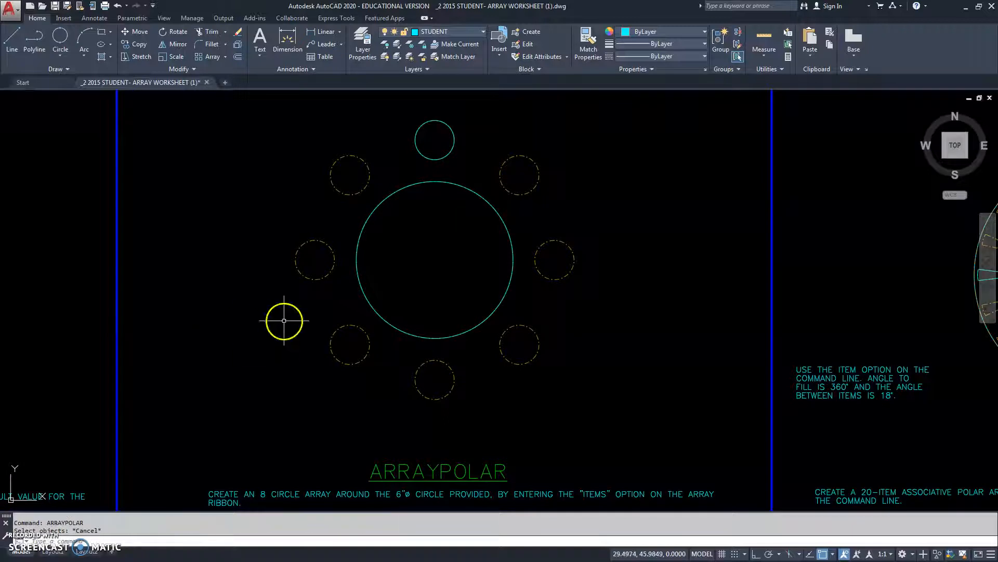
{"action": "left_click", "coordinate": [225, 57]}
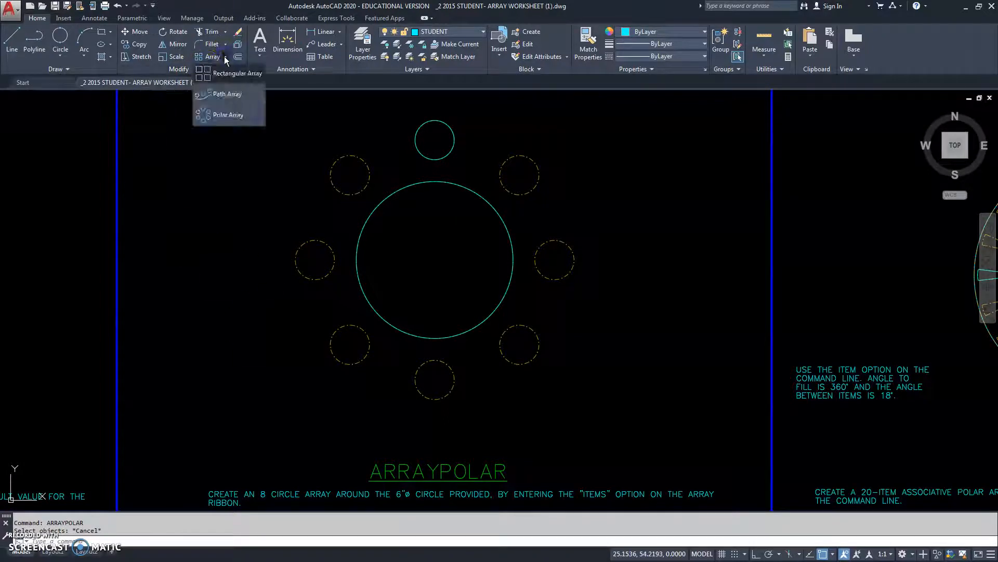
{"action": "left_click", "coordinate": [255, 213]}
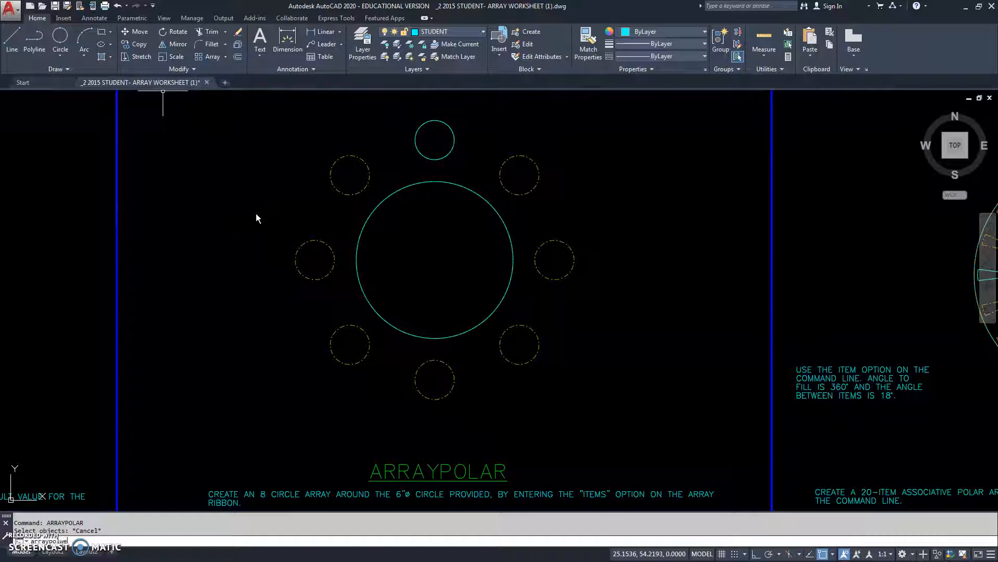
Create a polar array of the small solid circle around the center of the 6" circle with 8 items.
{"action": "type", "text": "arraypolar"}
{"action": "key", "text": "Return"}
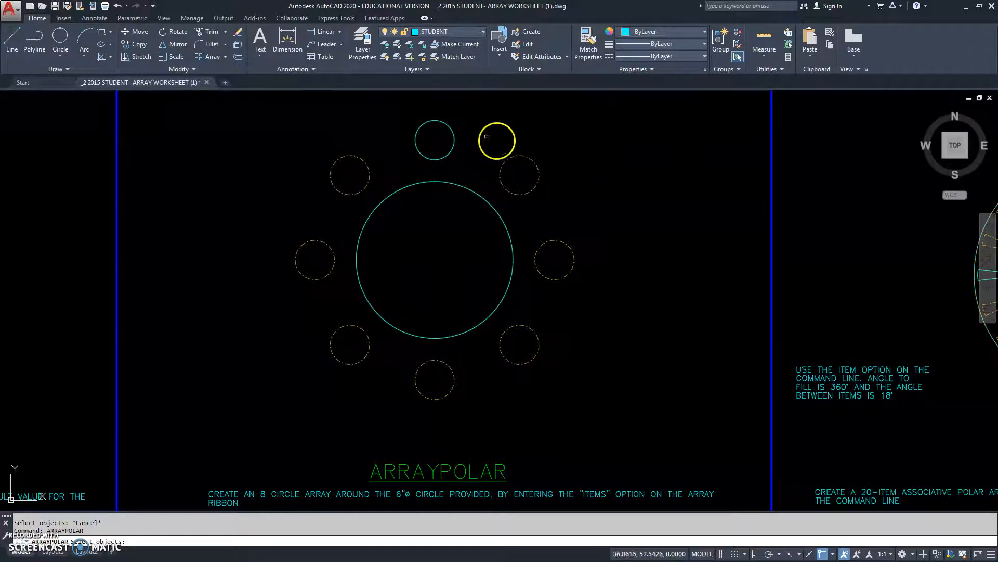
{"action": "left_click", "coordinate": [438, 120]}
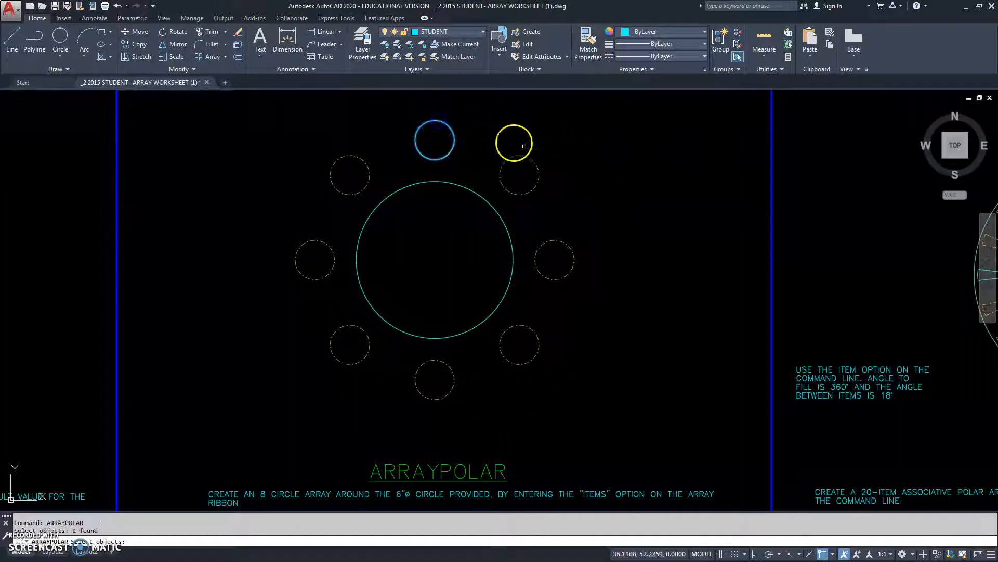
{"action": "right_click", "coordinate": [575, 174]}
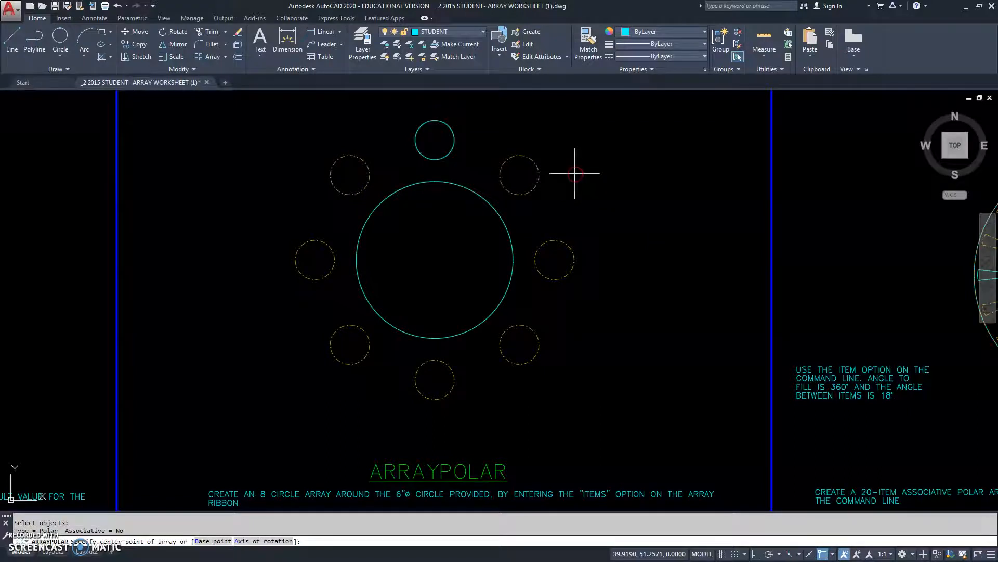
{"action": "left_click", "coordinate": [436, 260]}
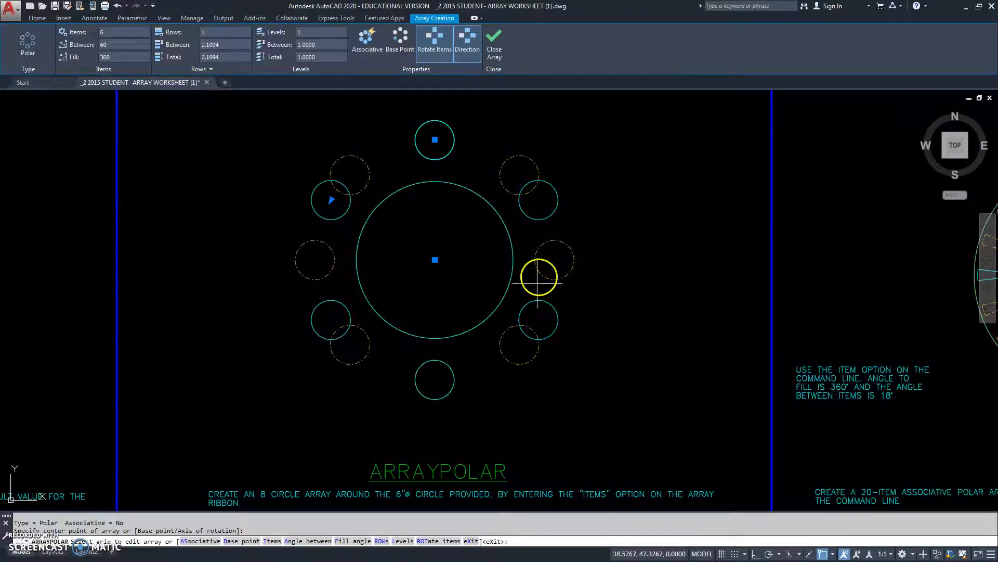
{"action": "left_click_drag", "start_coordinate": [106, 32], "coordinate": [95, 33]}
{"action": "type", "text": "8"}
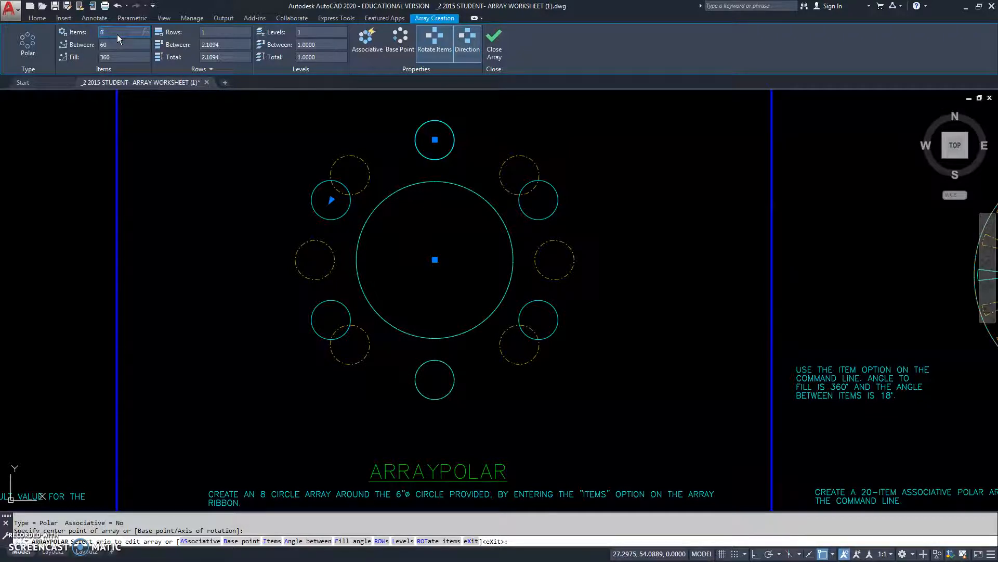
{"action": "key", "text": "Return"}
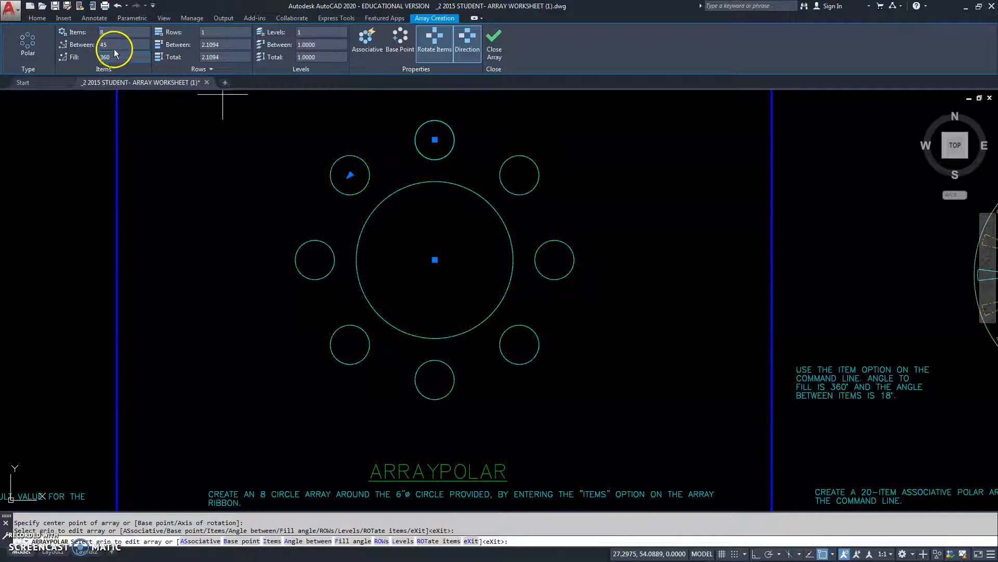
Try a fill angle of 180° for the circle array and restore it to 360°.
{"action": "left_click_drag", "start_coordinate": [114, 56], "coordinate": [68, 61]}
{"action": "type", "text": "180"}
{"action": "key", "text": "Return"}
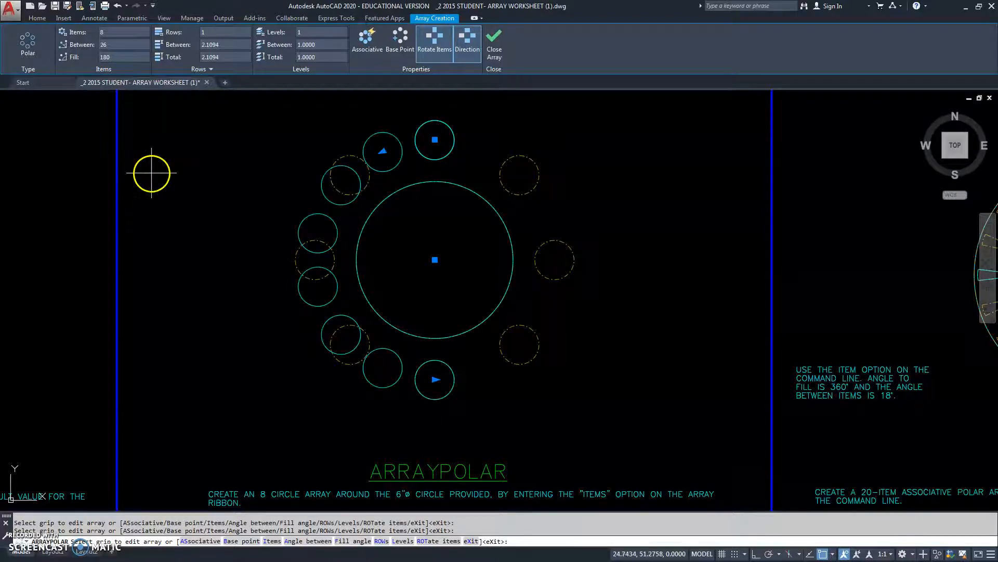
{"action": "left_click", "coordinate": [114, 59]}
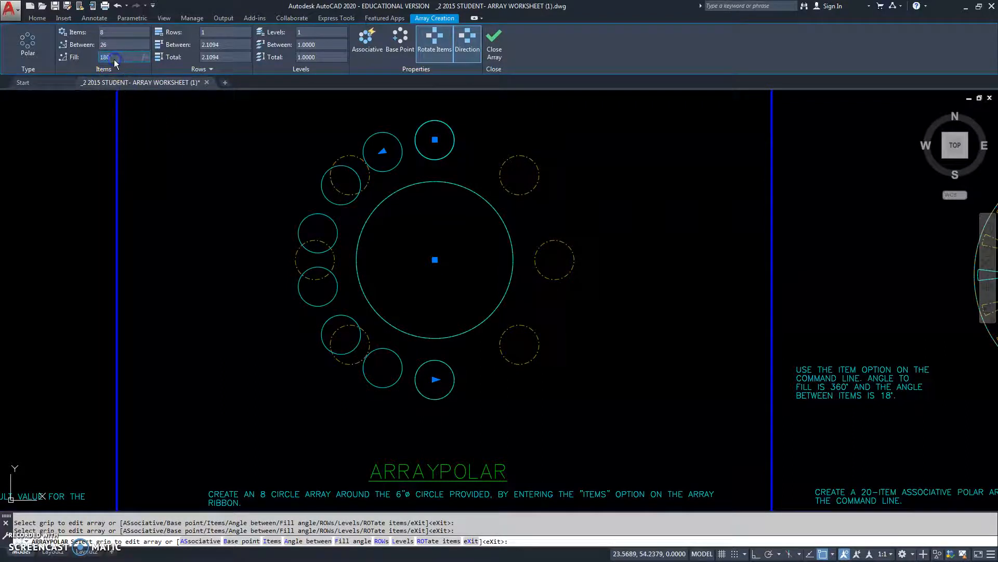
{"action": "type", "text": "360"}
{"action": "key", "text": "Return"}
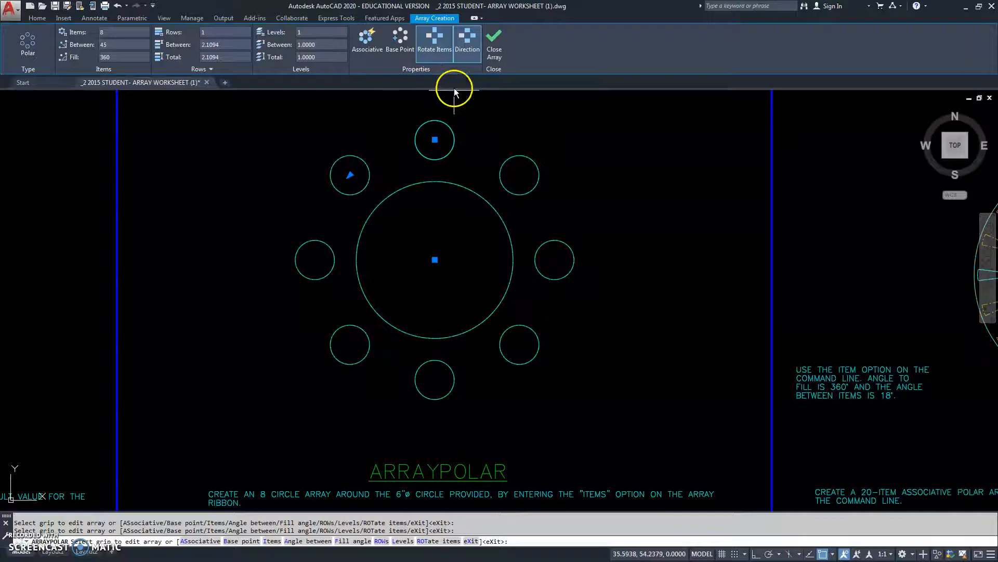
Accept the eight-circle polar array and end its creation.
{"action": "scroll", "coordinate": [633, 138], "scroll_direction": "down", "scroll_amount": 2}
{"action": "mouse_move", "coordinate": [637, 143]}
{"action": "middle_mouse_down"}
{"action": "mouse_move", "coordinate": [641, 157]}
{"action": "mouse_move", "coordinate": [508, 181]}
{"action": "mouse_move", "coordinate": [279, 194]}
{"action": "middle_mouse_up"}
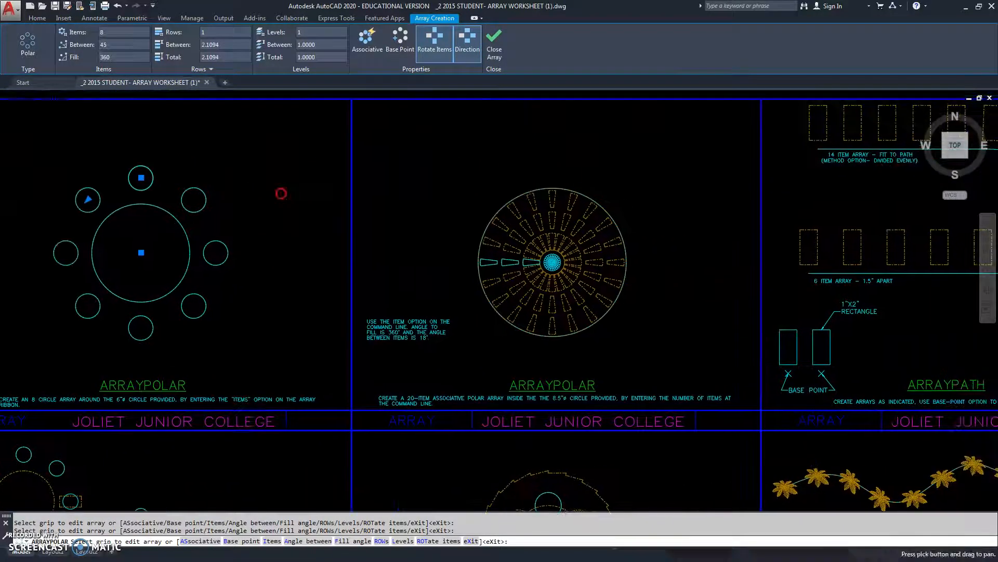
{"action": "left_click", "coordinate": [490, 54]}
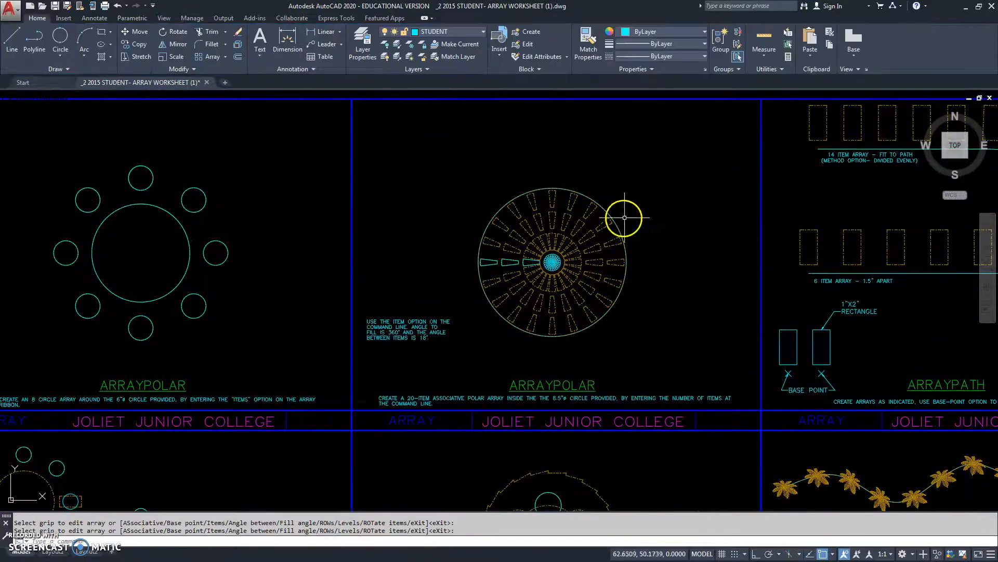
Start a polar array with the three solid wedges inside the 8.5" circle as the source objects.
{"action": "middle_click_drag", "start_coordinate": [608, 233], "coordinate": [532, 207]}
{"action": "scroll", "coordinate": [531, 207], "scroll_direction": "up", "scroll_amount": 2}
{"action": "scroll", "coordinate": [504, 242], "scroll_direction": "up", "scroll_amount": 1}
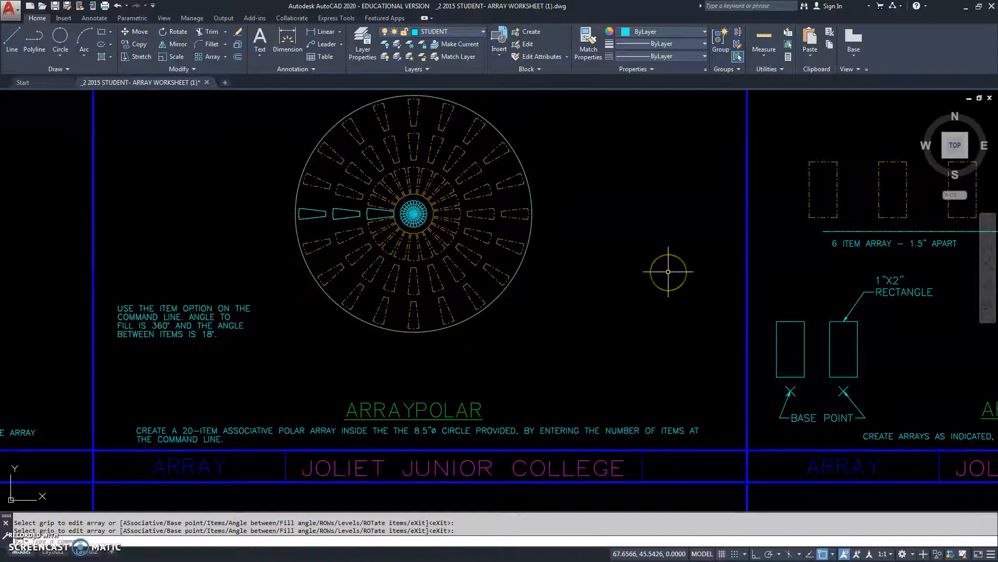
{"action": "left_click", "coordinate": [668, 266]}
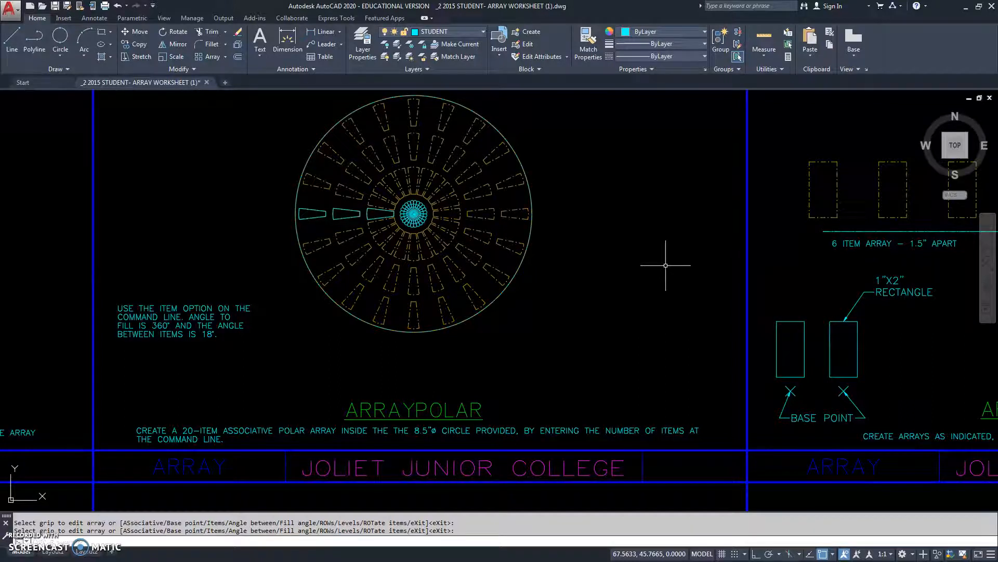
{"action": "type", "text": "po"}
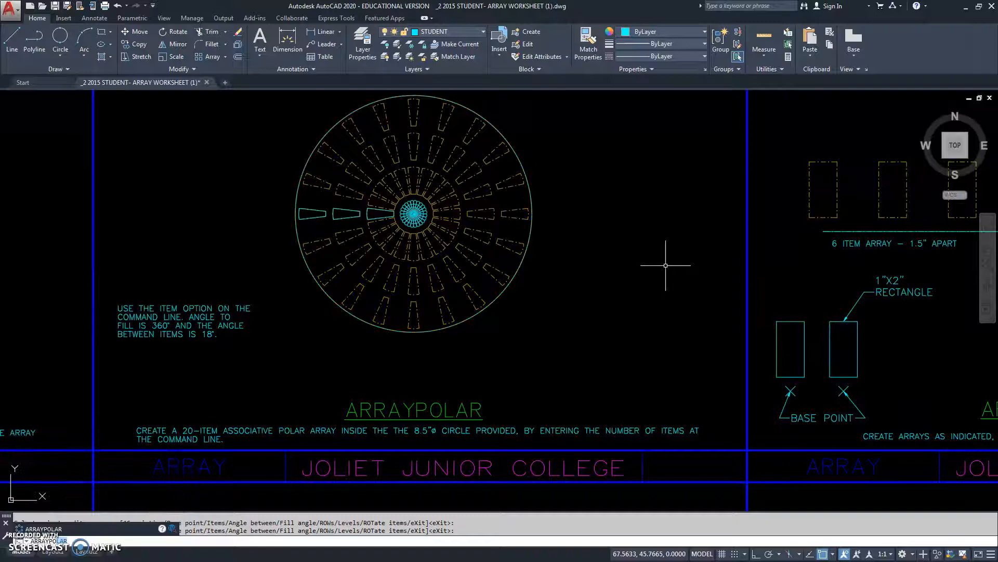
{"action": "key", "text": "Return"}
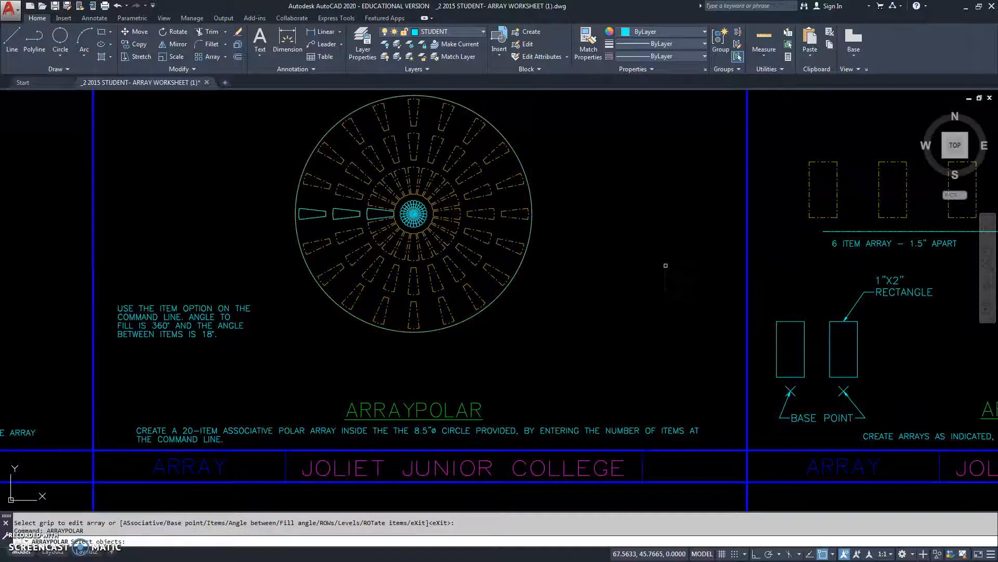
{"action": "left_click", "coordinate": [368, 210]}
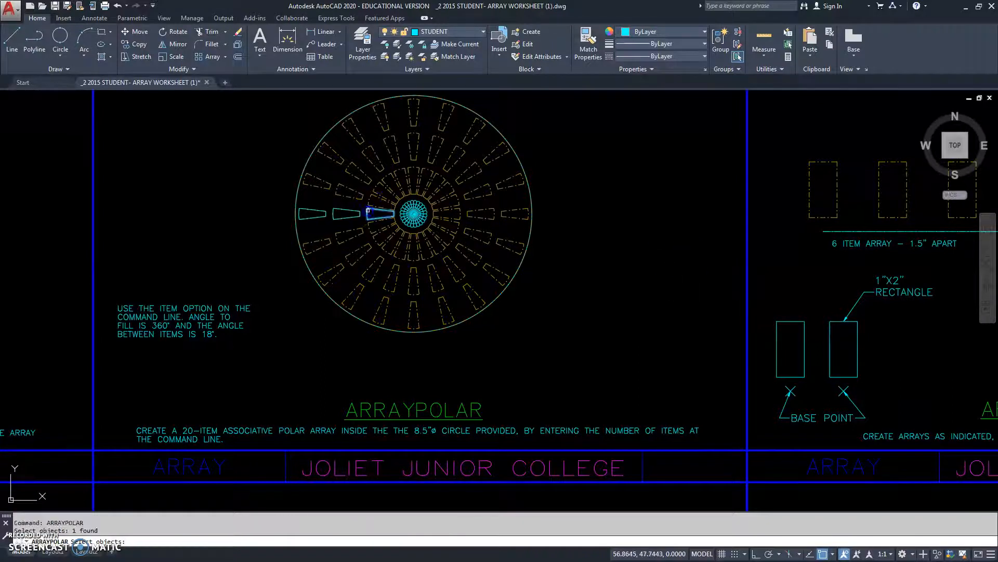
{"action": "left_click", "coordinate": [353, 211]}
{"action": "left_click", "coordinate": [321, 212]}
{"action": "key", "text": "Return"}
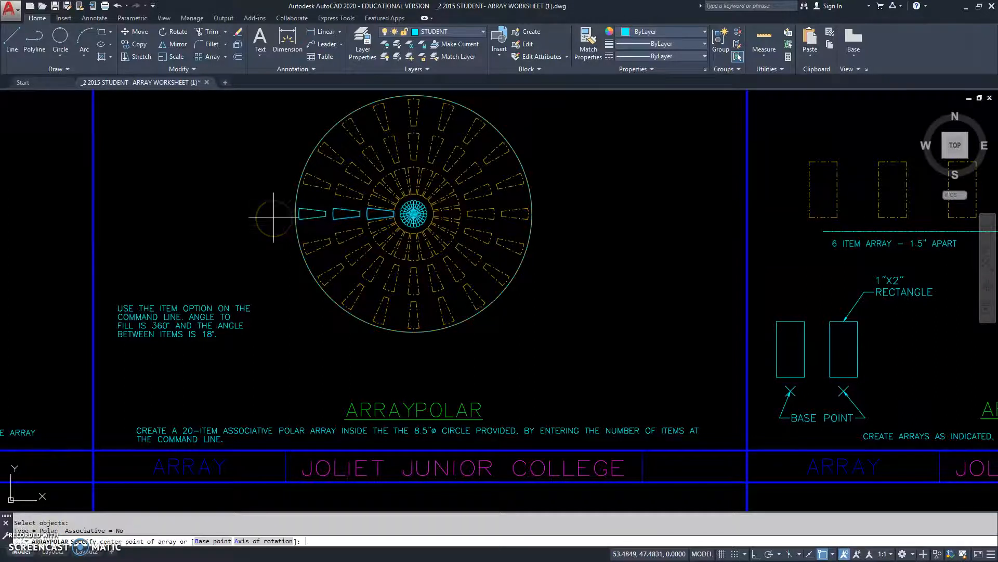
Try to use the wheel's center as both the base point and the center of the wedge array, and cancel the command.
{"action": "left_click", "coordinate": [215, 544]}
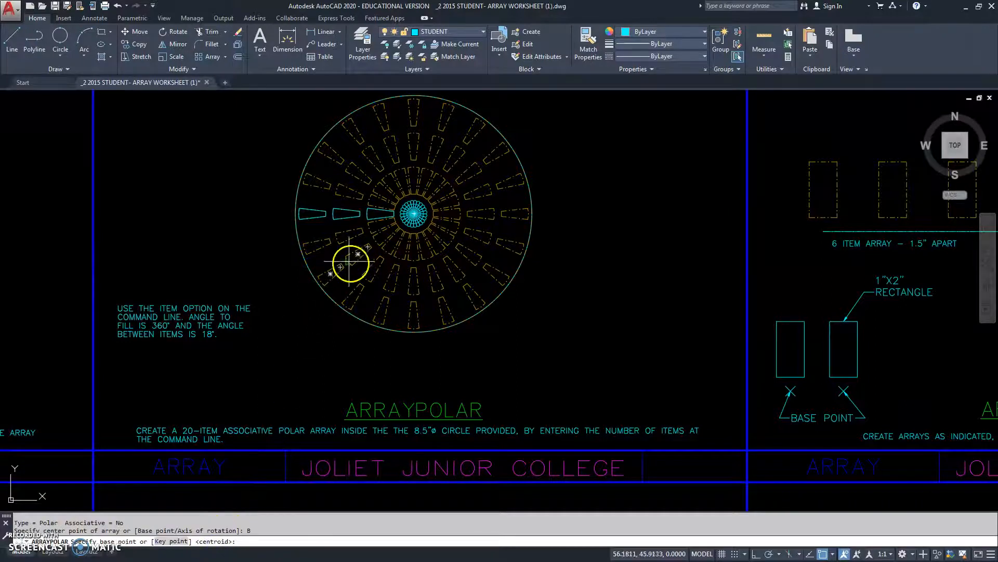
{"action": "scroll", "coordinate": [386, 229], "scroll_direction": "up", "scroll_amount": 5}
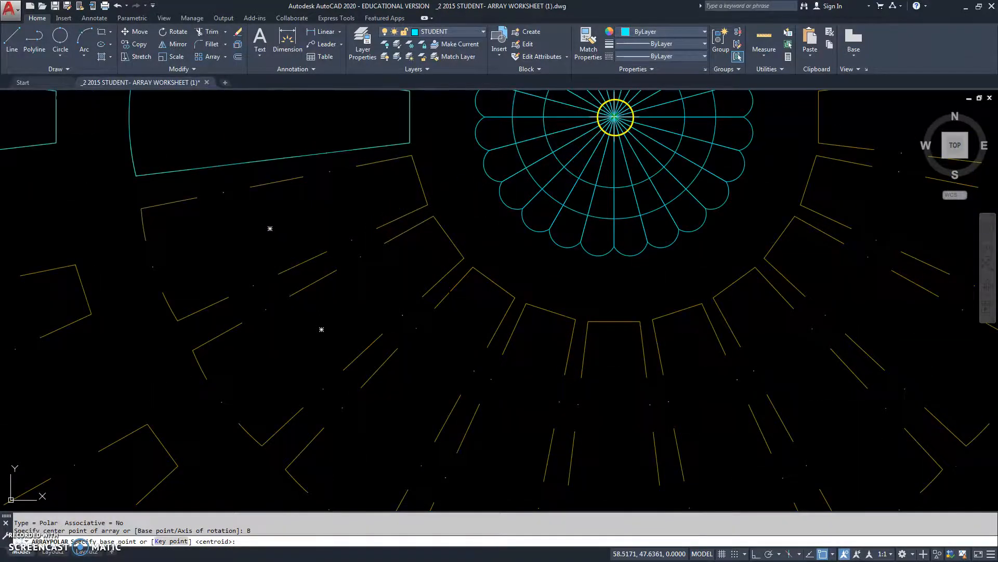
{"action": "left_click", "coordinate": [615, 116]}
{"action": "scroll", "coordinate": [606, 125], "scroll_direction": "down", "scroll_amount": 5}
{"action": "middle_click_drag", "start_coordinate": [492, 292], "coordinate": [398, 342]}
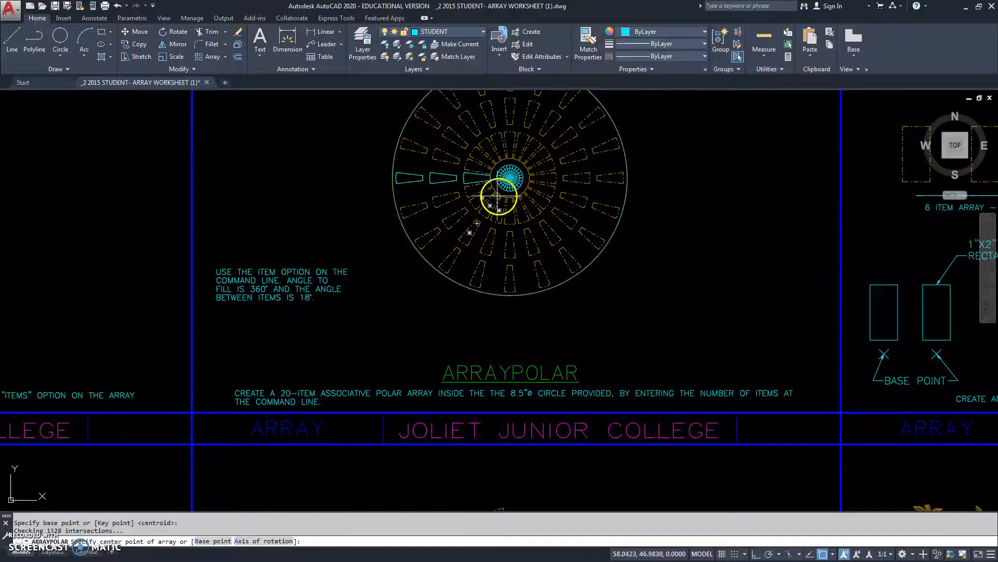
{"action": "scroll", "coordinate": [505, 178], "scroll_direction": "up", "scroll_amount": 8}
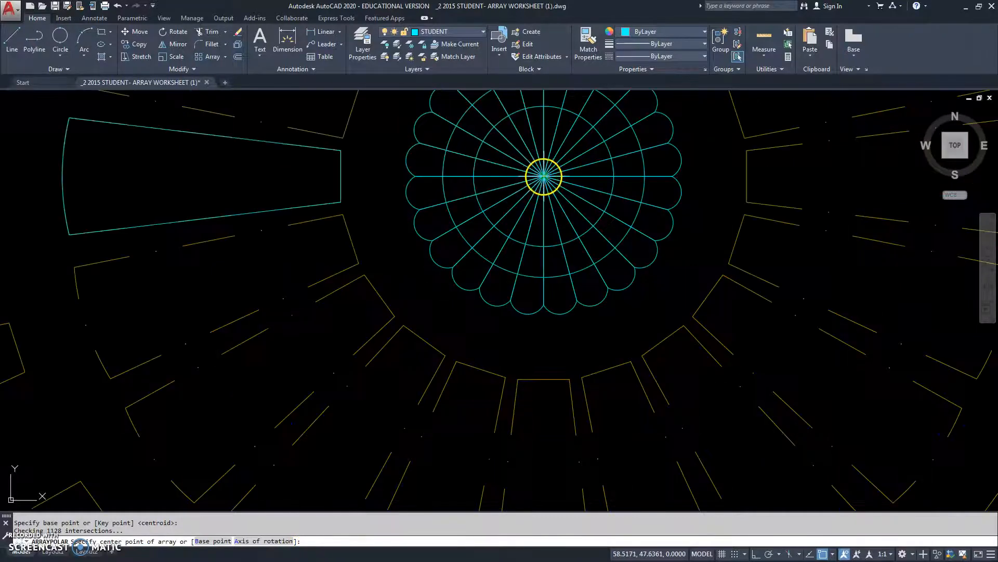
{"action": "left_click", "coordinate": [543, 176]}
{"action": "scroll", "coordinate": [529, 184], "scroll_direction": "down", "scroll_amount": 6}
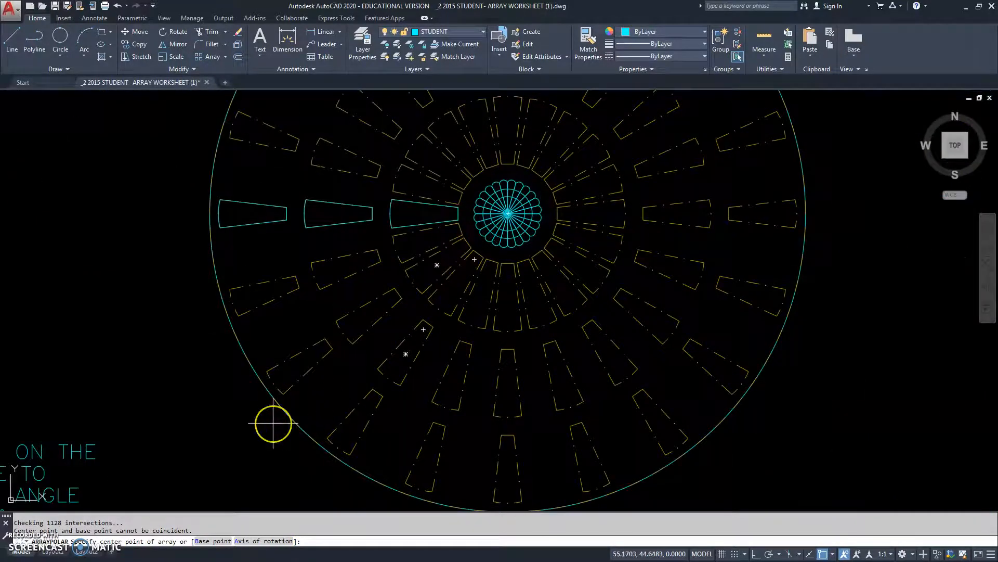
{"action": "key", "text": "Return"}
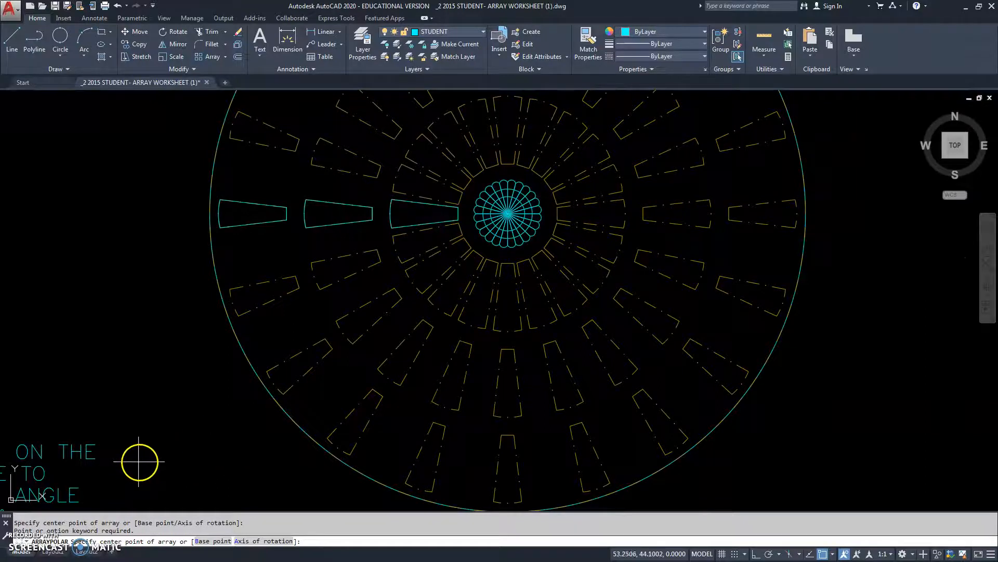
{"action": "scroll", "coordinate": [139, 462], "scroll_direction": "down", "scroll_amount": 4}
{"action": "key", "text": "Escape"}
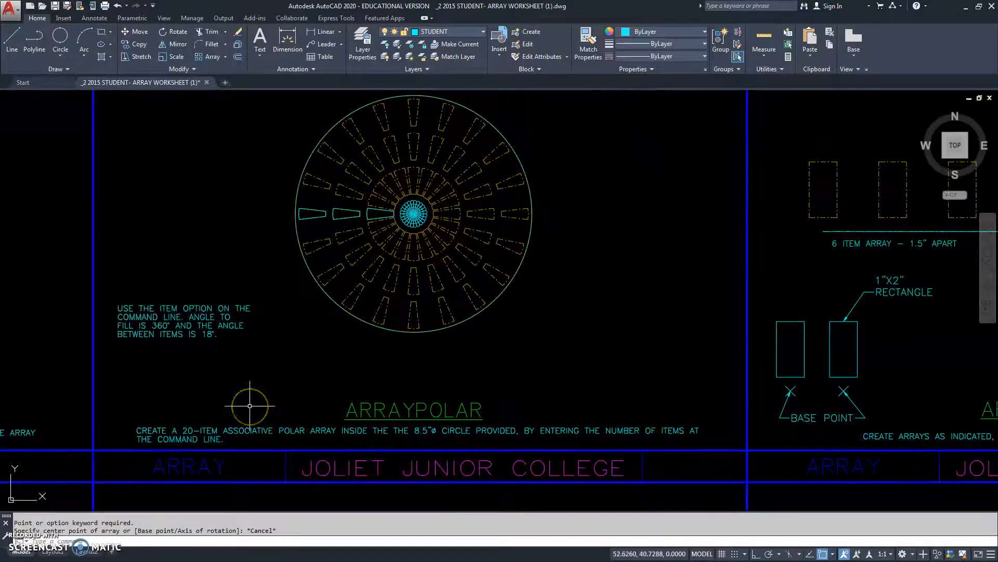
Create a polar array of the three solid wedges around the center of the 8.5" circle.
{"action": "type", "text": "arraypo"}
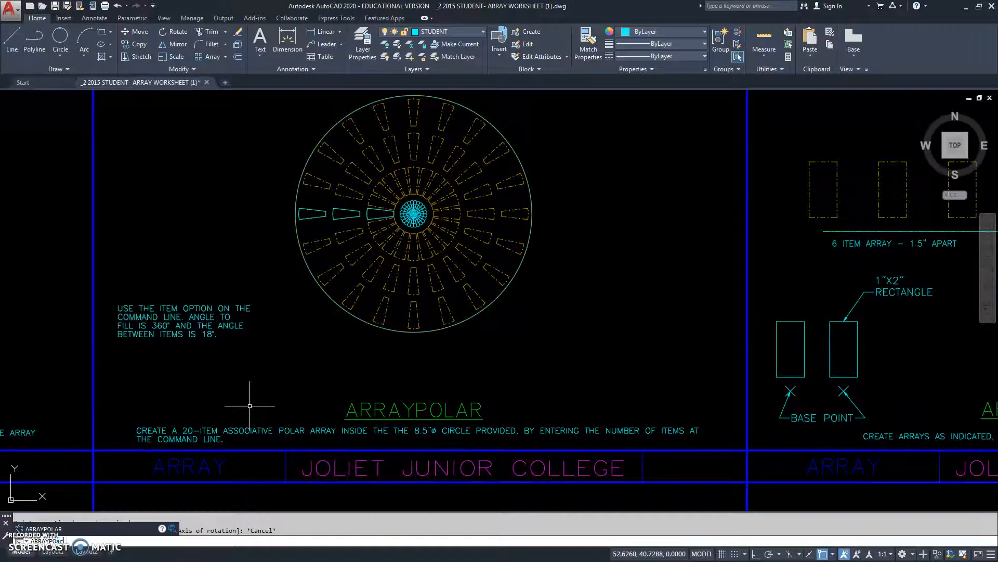
{"action": "type", "text": "l"}
{"action": "key", "text": "Return"}
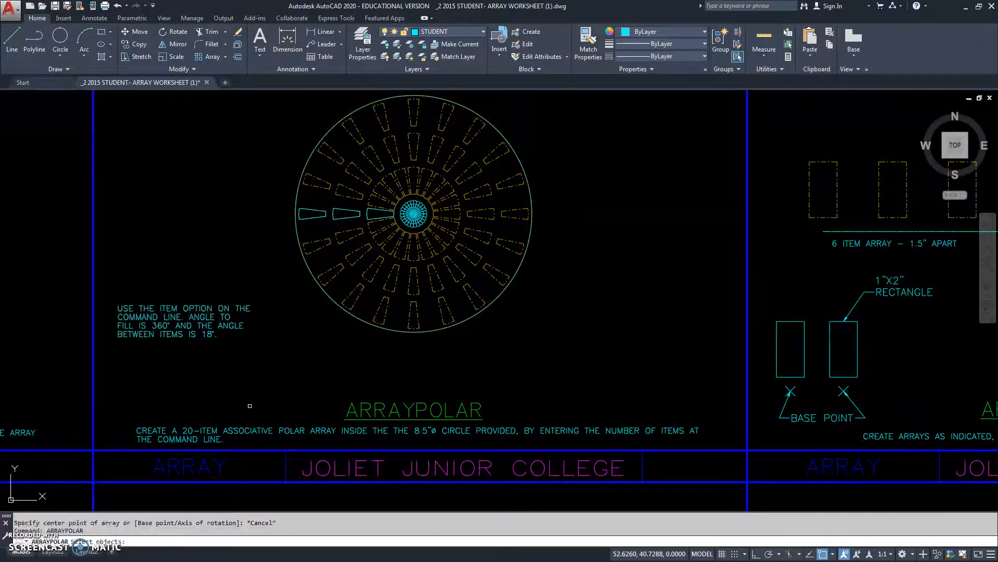
{"action": "left_click", "coordinate": [318, 209]}
{"action": "left_click", "coordinate": [340, 208]}
{"action": "left_click", "coordinate": [378, 213]}
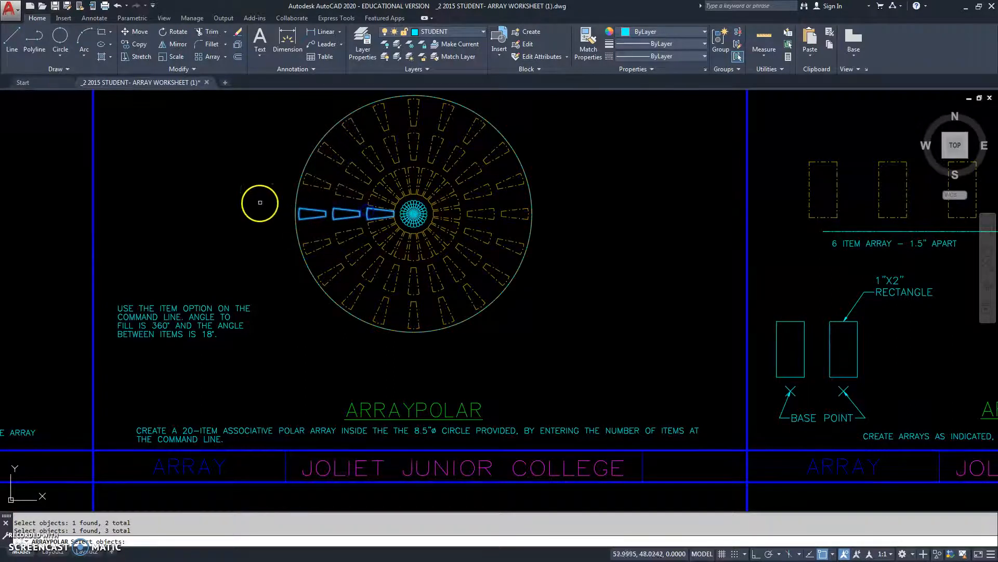
{"action": "key", "text": "Return"}
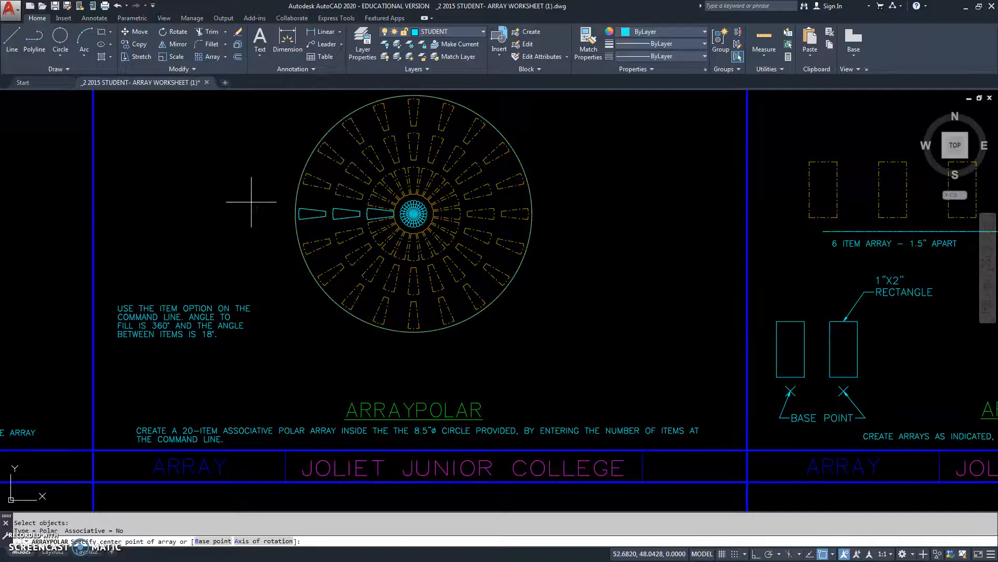
{"action": "scroll", "coordinate": [400, 218], "scroll_direction": "up", "scroll_amount": 8}
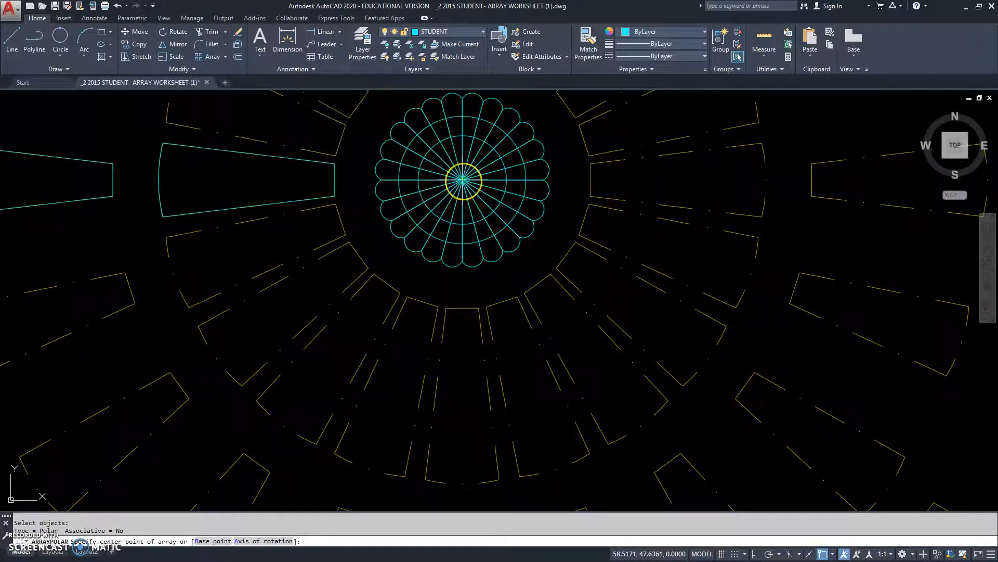
{"action": "left_click", "coordinate": [462, 179]}
{"action": "scroll", "coordinate": [462, 179], "scroll_direction": "down", "scroll_amount": 6}
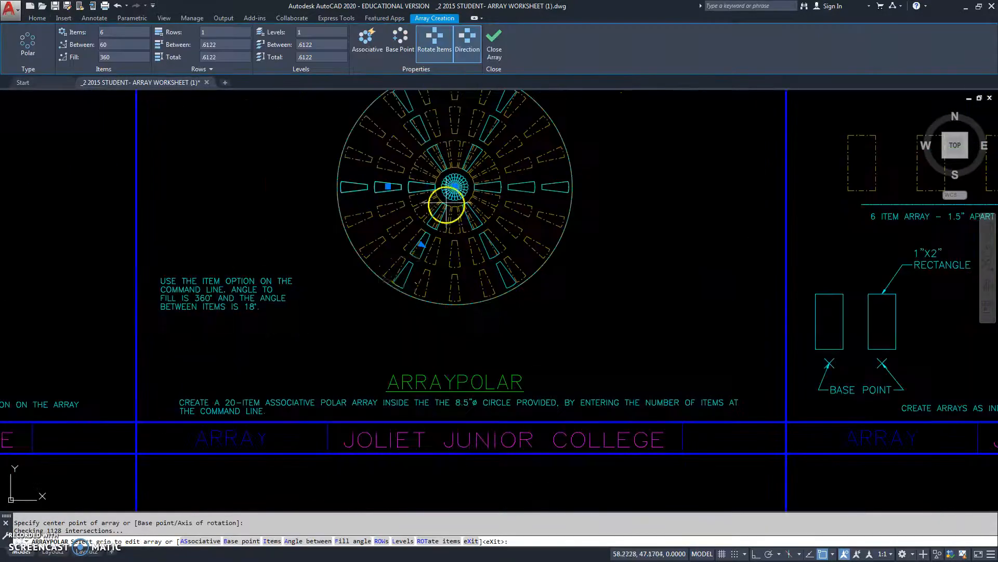
{"action": "middle_click_drag", "start_coordinate": [286, 217], "coordinate": [285, 224]}
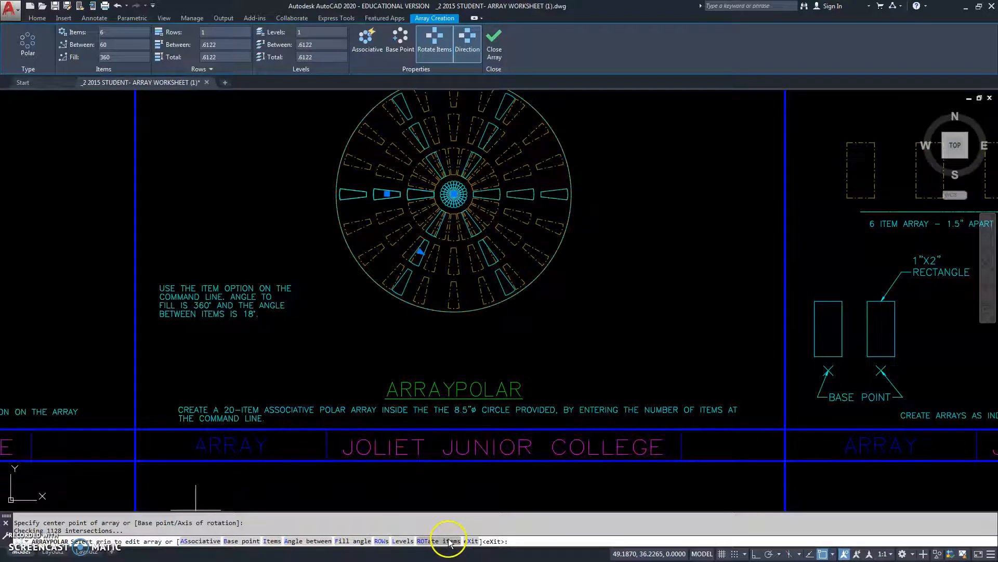
Set the wedge polar array to 20 items, make it associative, and finish creating it.
{"action": "left_click", "coordinate": [273, 542]}
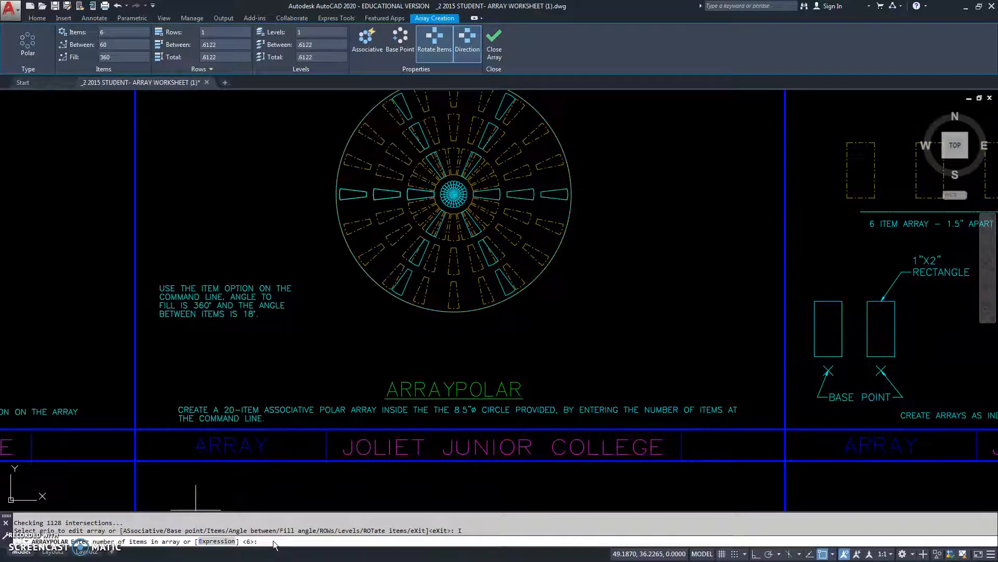
{"action": "type", "text": "20"}
{"action": "key", "text": "Return"}
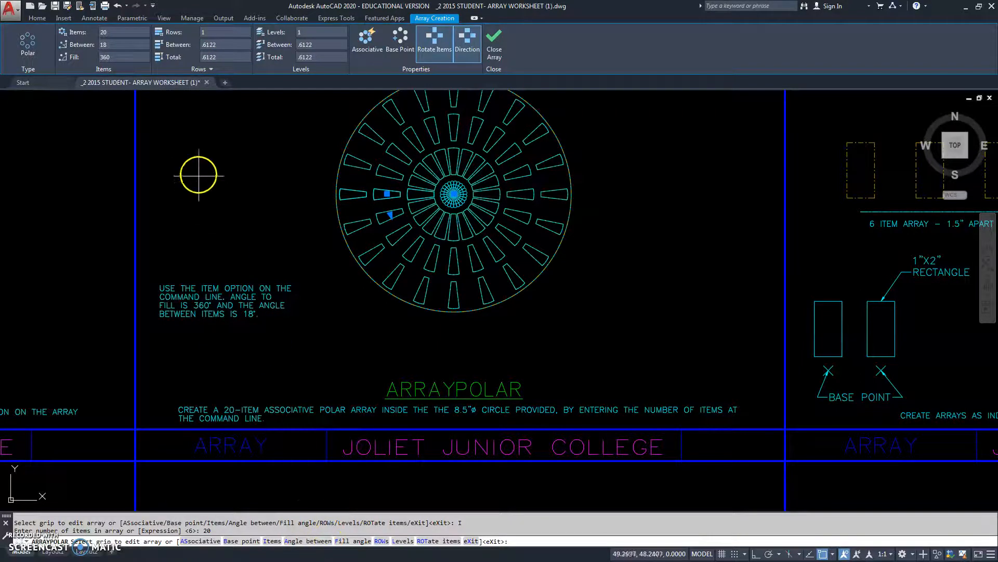
{"action": "middle_click_drag", "start_coordinate": [199, 166], "coordinate": [205, 206]}
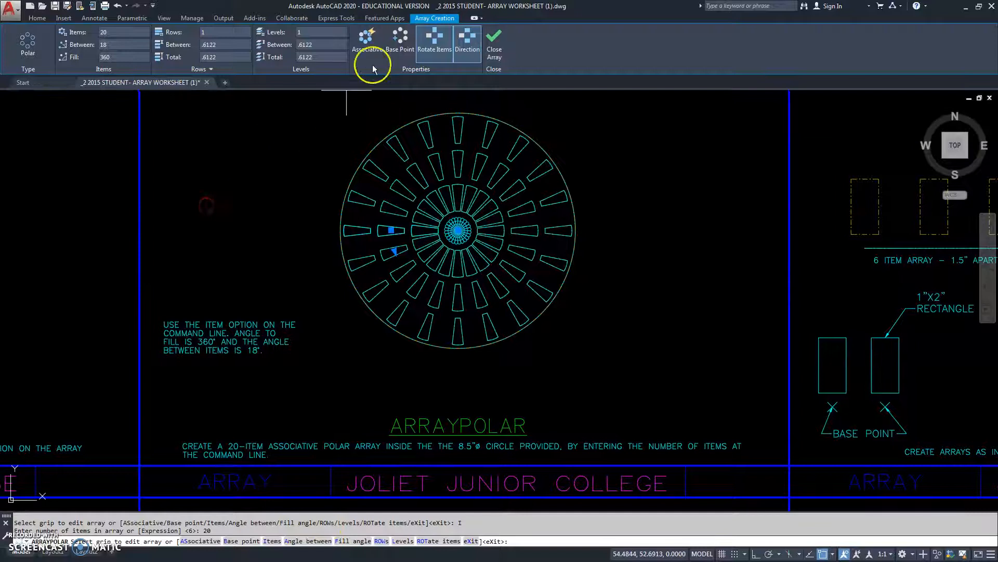
{"action": "left_click", "coordinate": [377, 34]}
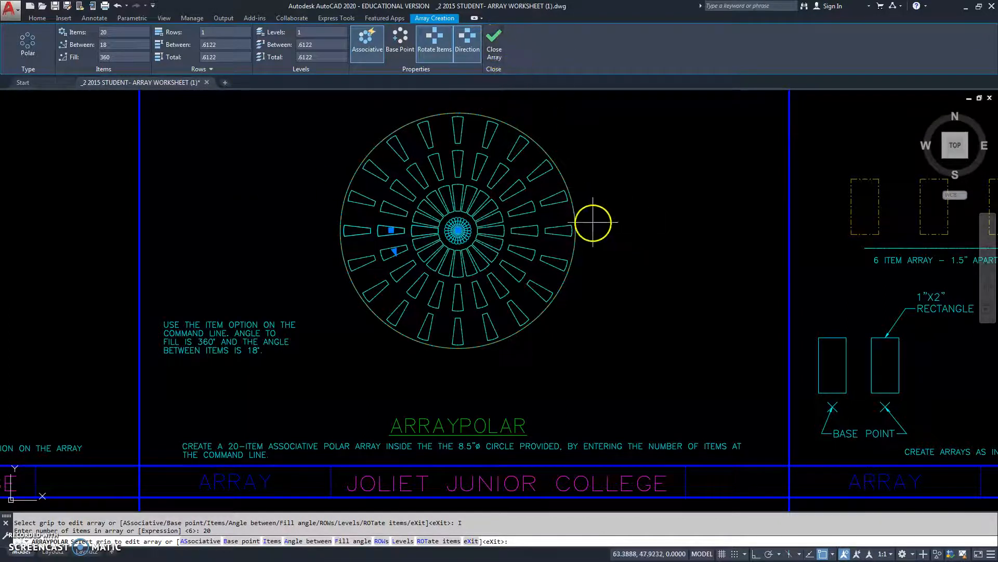
{"action": "left_click", "coordinate": [494, 45]}
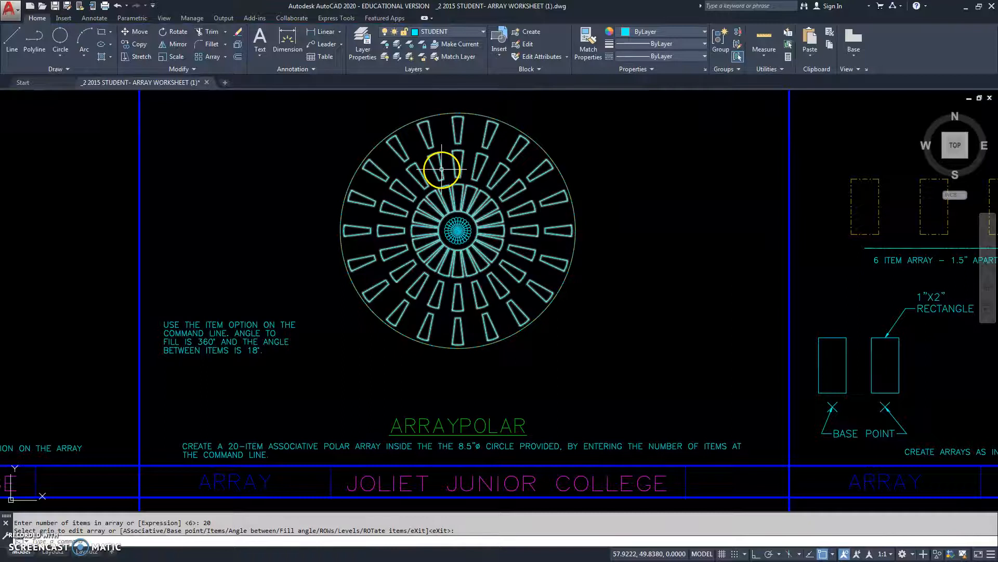
Select the finished wedge array and switch its item rotation off and back on.
{"action": "scroll", "coordinate": [442, 170], "scroll_direction": "up", "scroll_amount": 5}
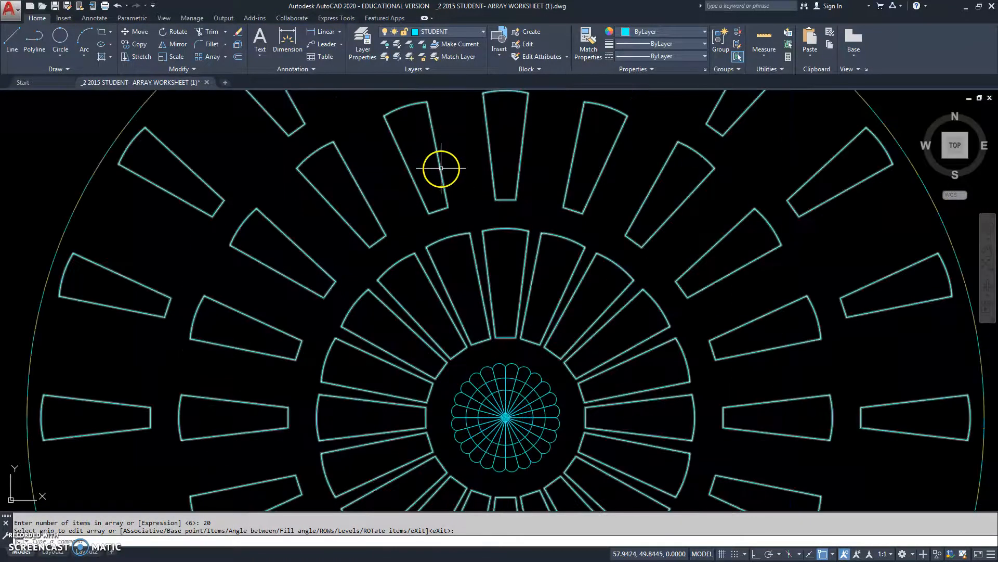
{"action": "scroll", "coordinate": [441, 168], "scroll_direction": "down", "scroll_amount": 5}
{"action": "middle_click_drag", "start_coordinate": [579, 164], "coordinate": [559, 182]}
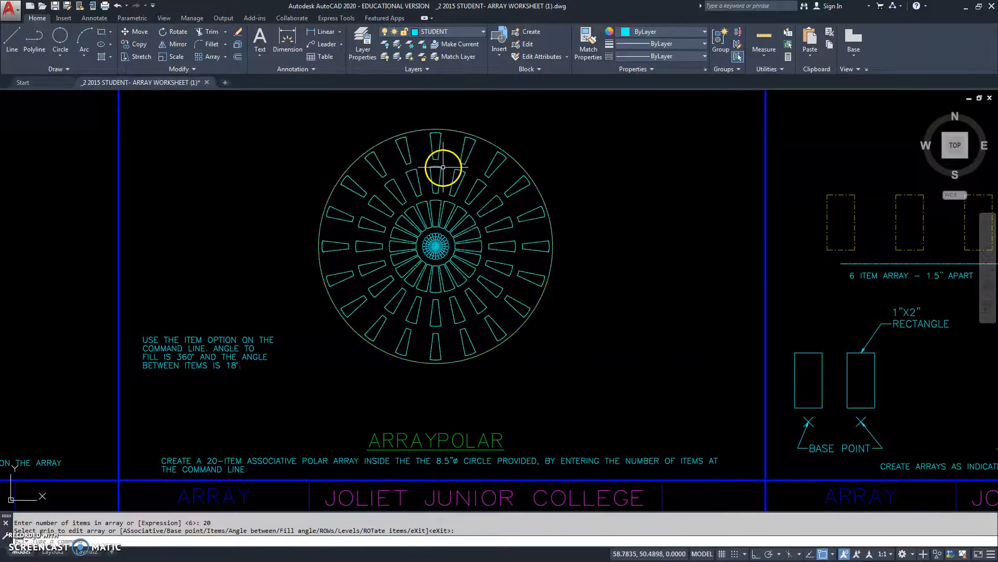
{"action": "key", "text": "Return"}
{"action": "left_click", "coordinate": [520, 167]}
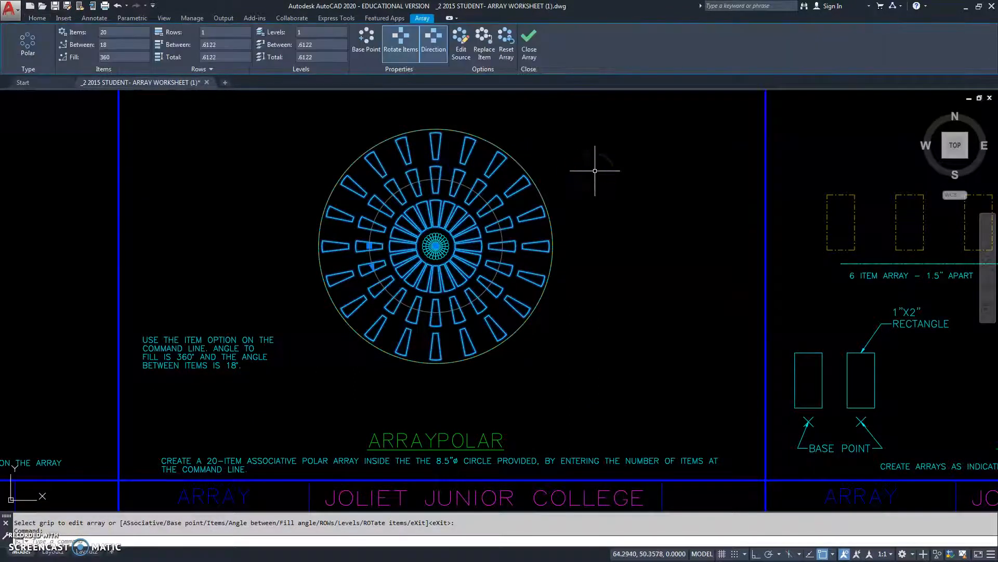
{"action": "left_click", "coordinate": [407, 54]}
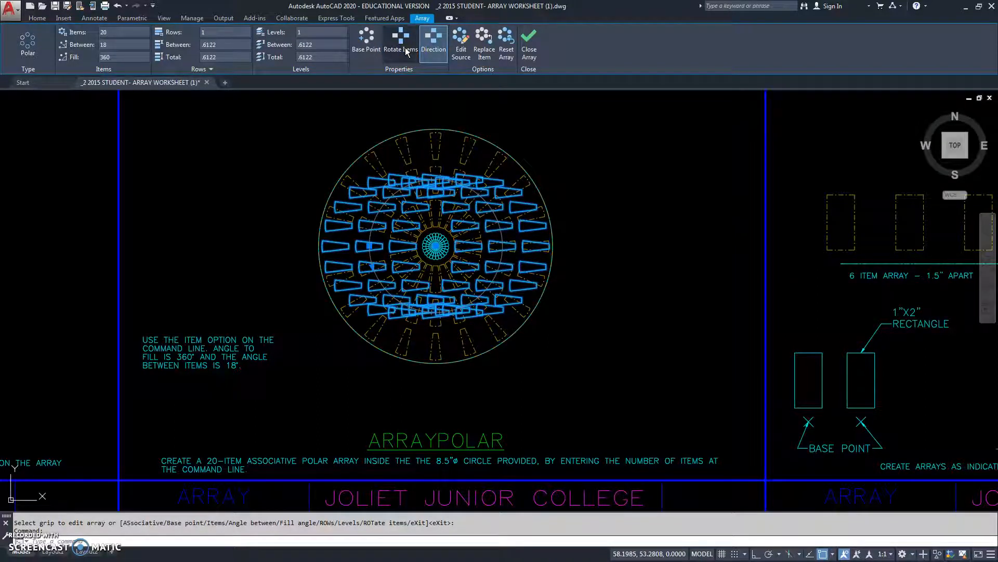
{"action": "left_click", "coordinate": [404, 48]}
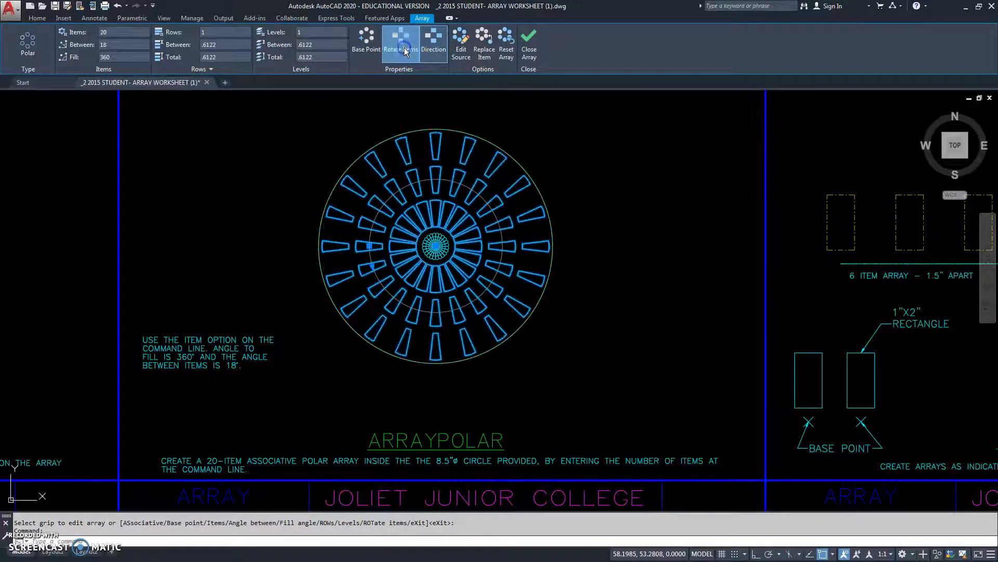
Toggle the wedge array's direction back and forth, and end the array editing.
{"action": "left_click", "coordinate": [434, 47]}
{"action": "left_click", "coordinate": [436, 46]}
{"action": "left_click", "coordinate": [436, 46]}
{"action": "left_click", "coordinate": [436, 46]}
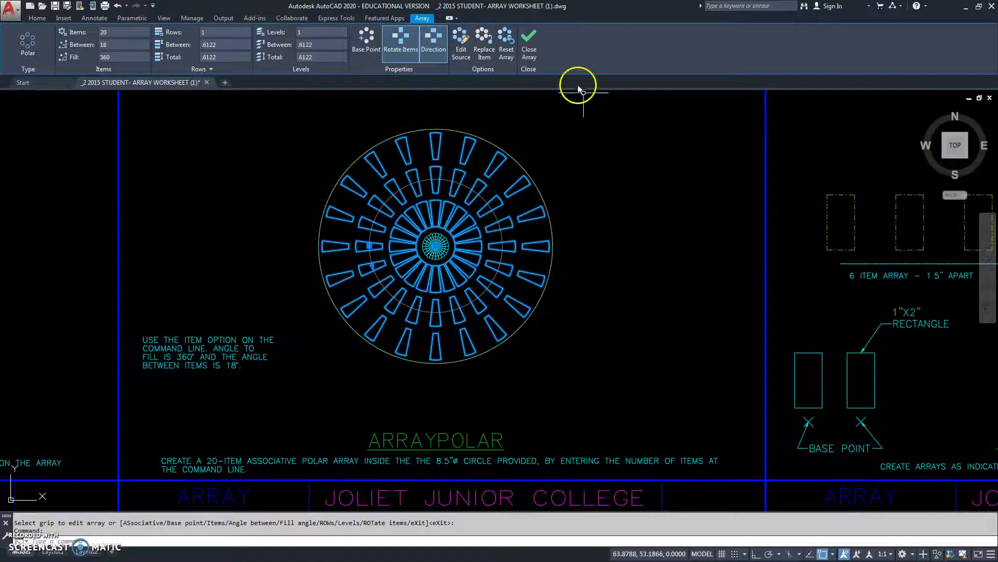
{"action": "left_click", "coordinate": [634, 173]}
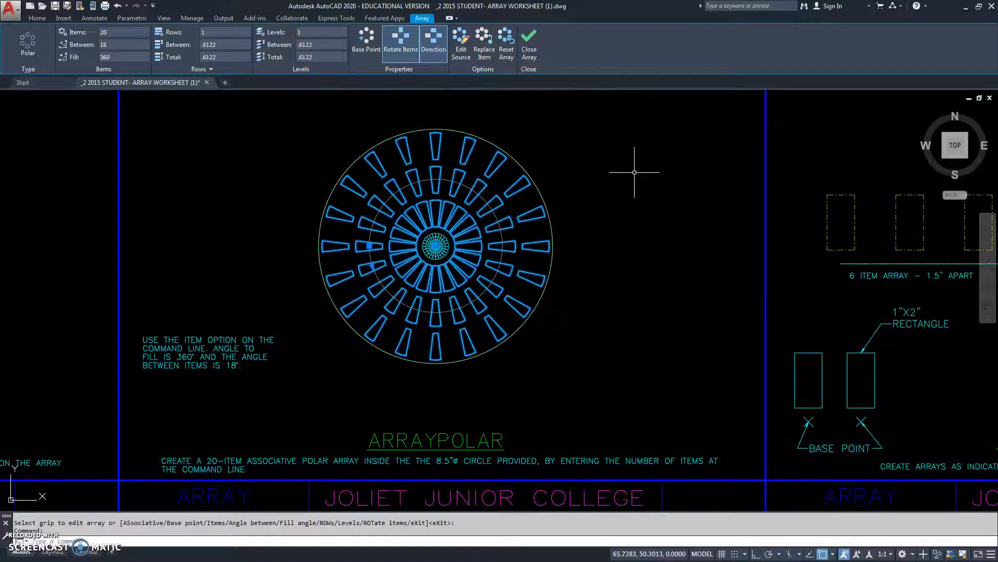
{"action": "left_click", "coordinate": [527, 45]}
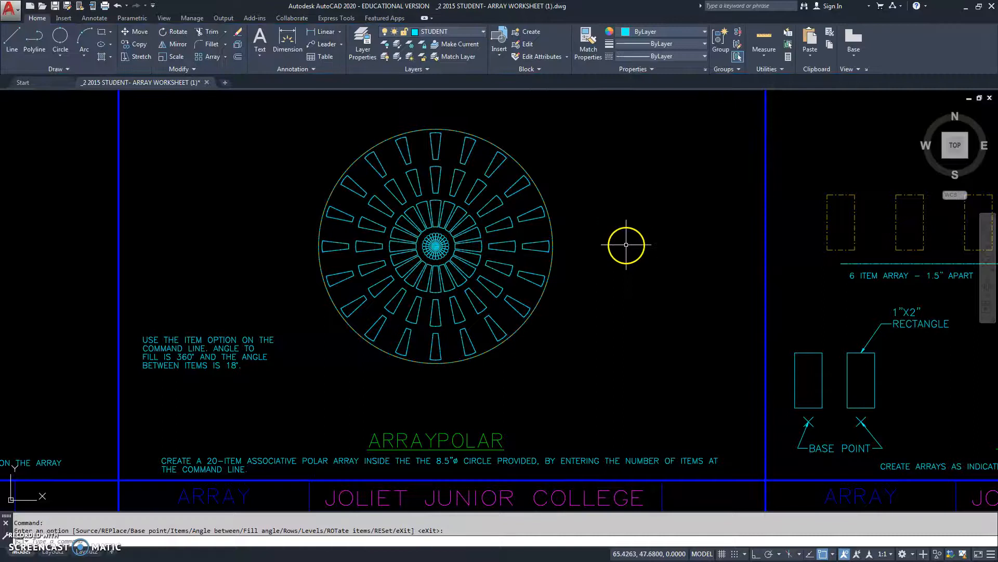
Create a 6-item associative polar array of the solid circle in the ratchet exercise, filling 360° around the wheel's center mark.
{"action": "scroll", "coordinate": [627, 244], "scroll_direction": "down", "scroll_amount": 2}
{"action": "middle_click_drag", "start_coordinate": [613, 275], "coordinate": [528, 94]}
{"action": "middle_click_drag", "start_coordinate": [540, 347], "coordinate": [524, 313]}
{"action": "scroll", "coordinate": [519, 327], "scroll_direction": "up", "scroll_amount": 2}
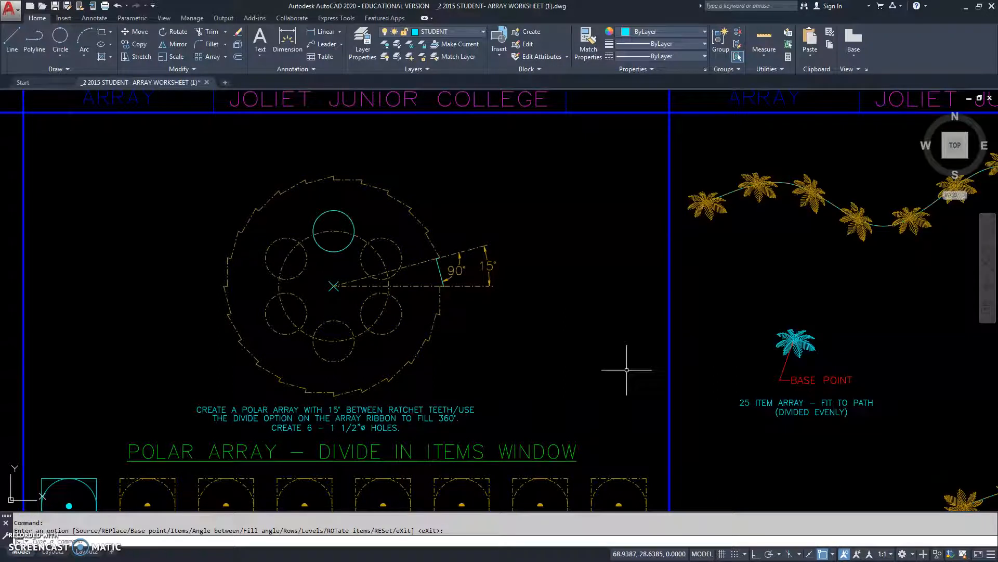
{"action": "left_click", "coordinate": [547, 373]}
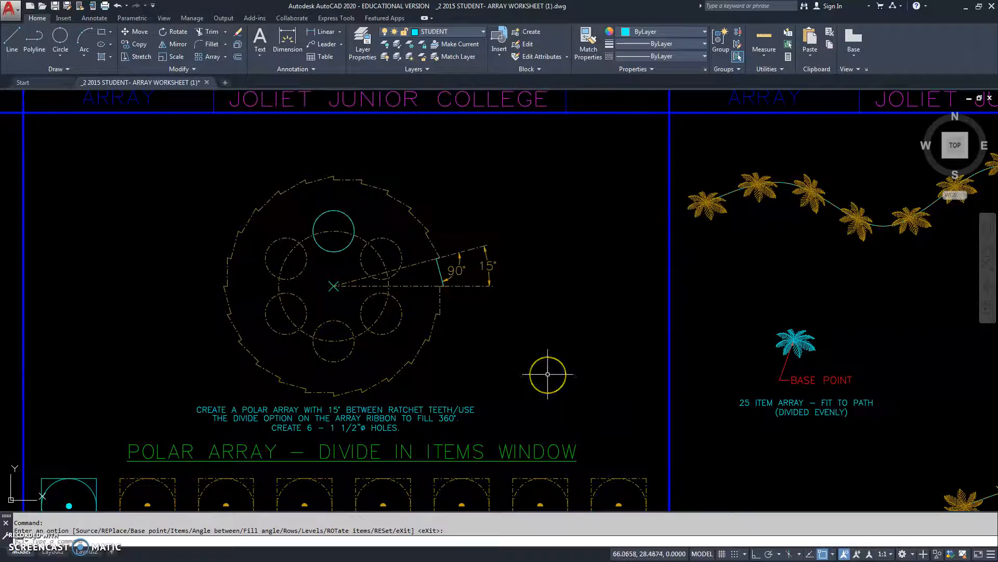
{"action": "type", "text": "array"}
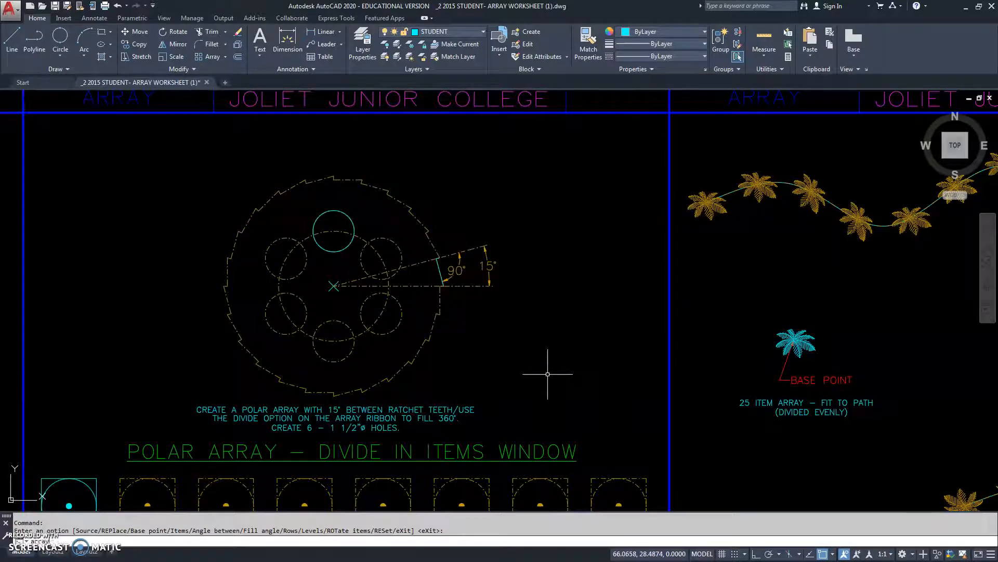
{"action": "type", "text": "pol"}
{"action": "key", "text": "Return"}
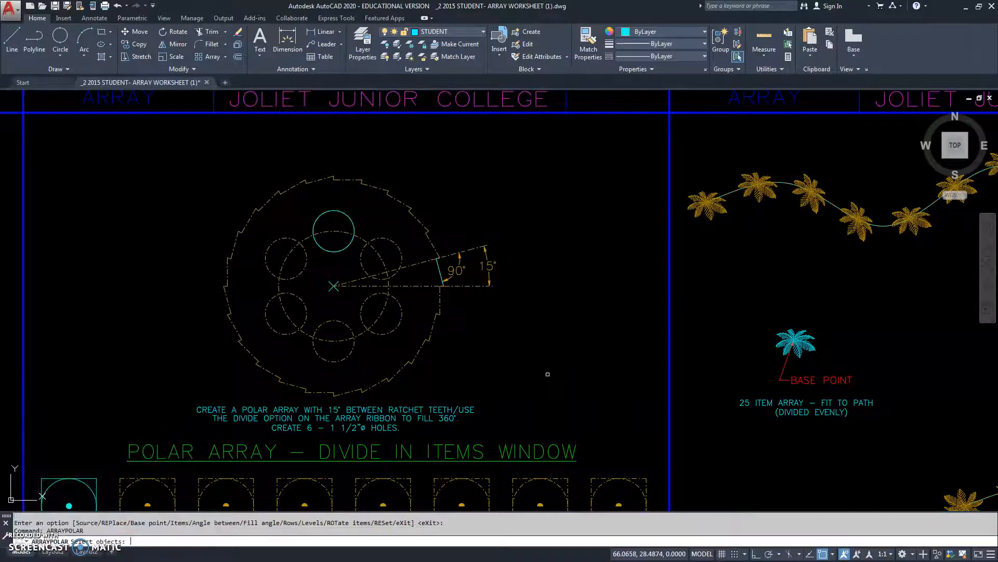
{"action": "left_click", "coordinate": [323, 212]}
{"action": "key", "text": "Return"}
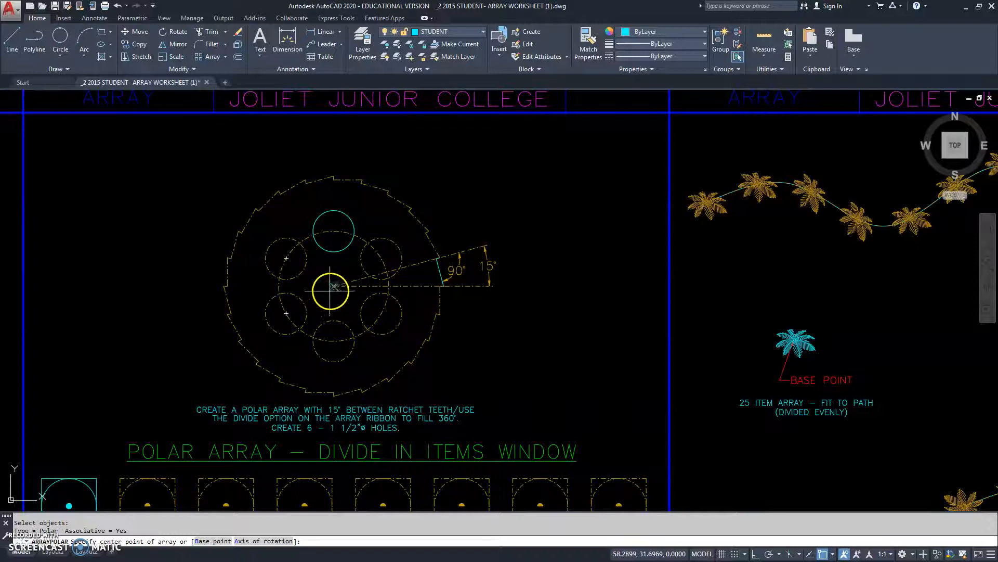
{"action": "scroll", "coordinate": [335, 286], "scroll_direction": "up", "scroll_amount": 8}
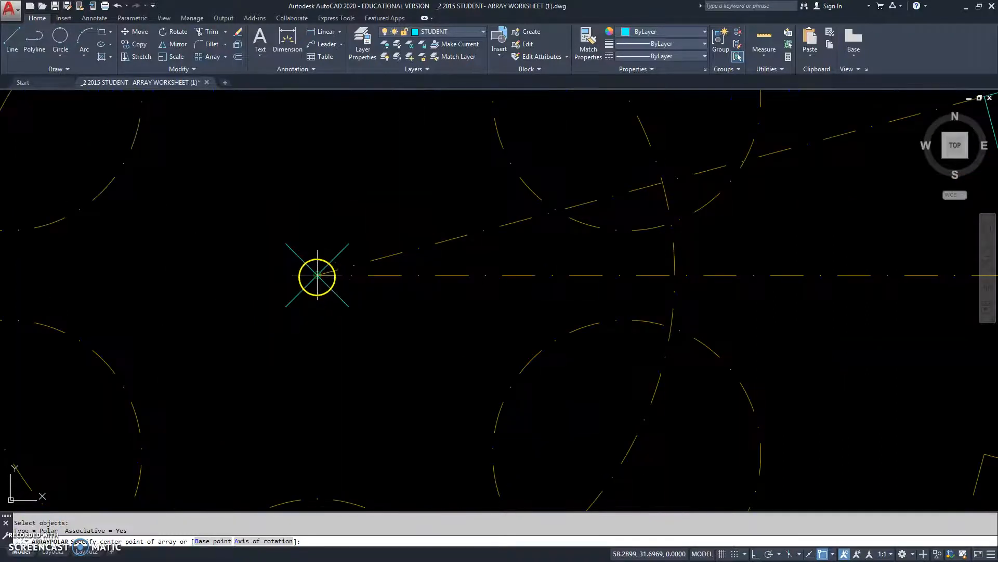
{"action": "left_click", "coordinate": [316, 275]}
{"action": "scroll", "coordinate": [314, 275], "scroll_direction": "down", "scroll_amount": 6}
{"action": "scroll", "coordinate": [541, 370], "scroll_direction": "down", "scroll_amount": 2}
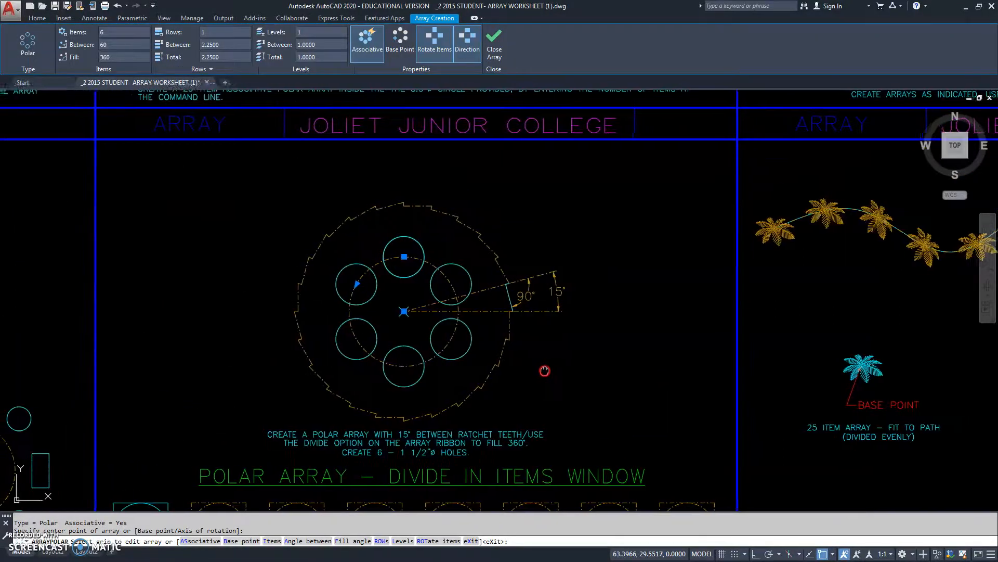
{"action": "scroll", "coordinate": [547, 369], "scroll_direction": "up", "scroll_amount": 2}
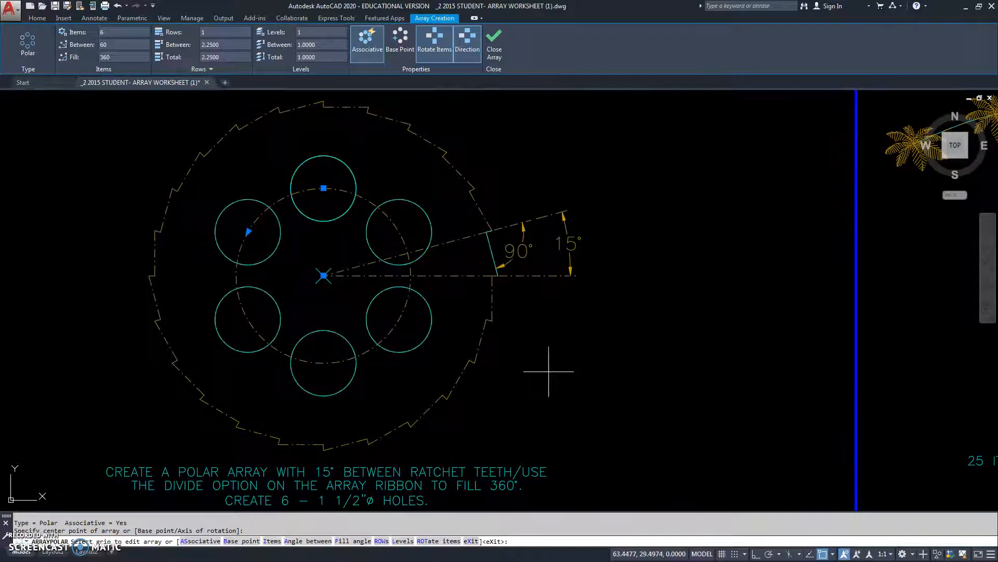
{"action": "middle_click_drag", "start_coordinate": [568, 367], "coordinate": [572, 356]}
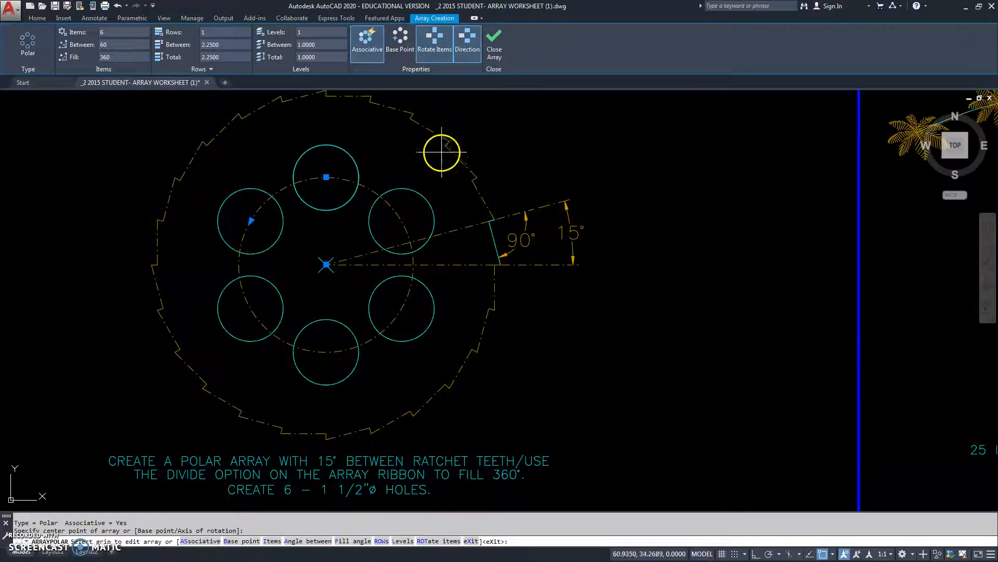
{"action": "left_click", "coordinate": [494, 44]}
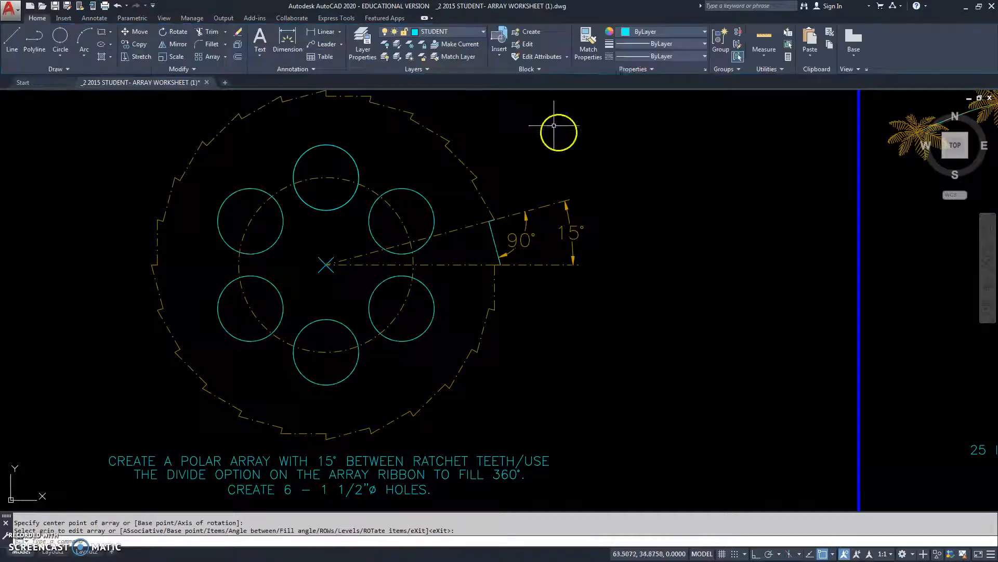
Start a polar array of the solid ratchet tooth around the wheel's center mark.
{"action": "key", "text": "Return"}
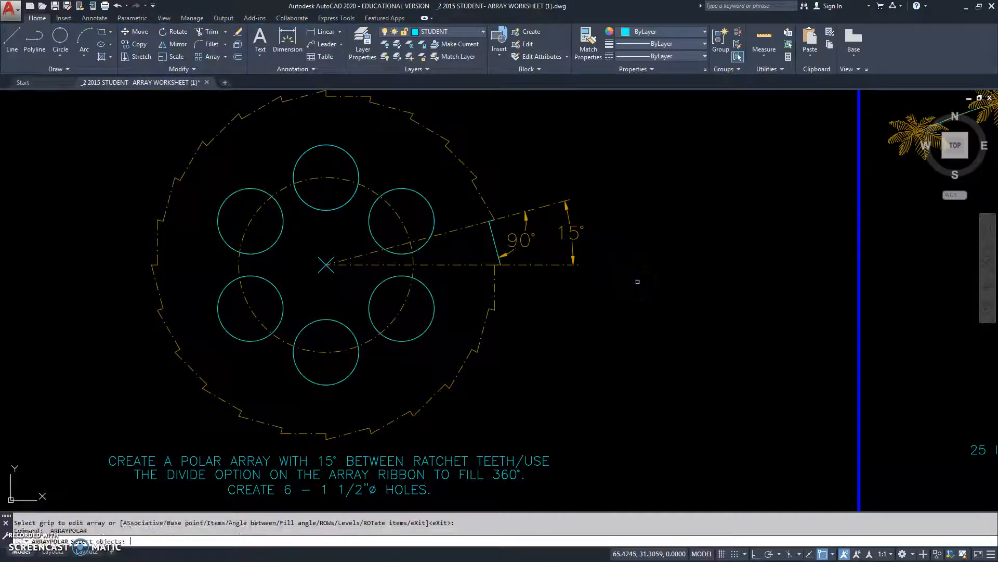
{"action": "left_click", "coordinate": [465, 203]}
{"action": "left_click", "coordinate": [511, 273]}
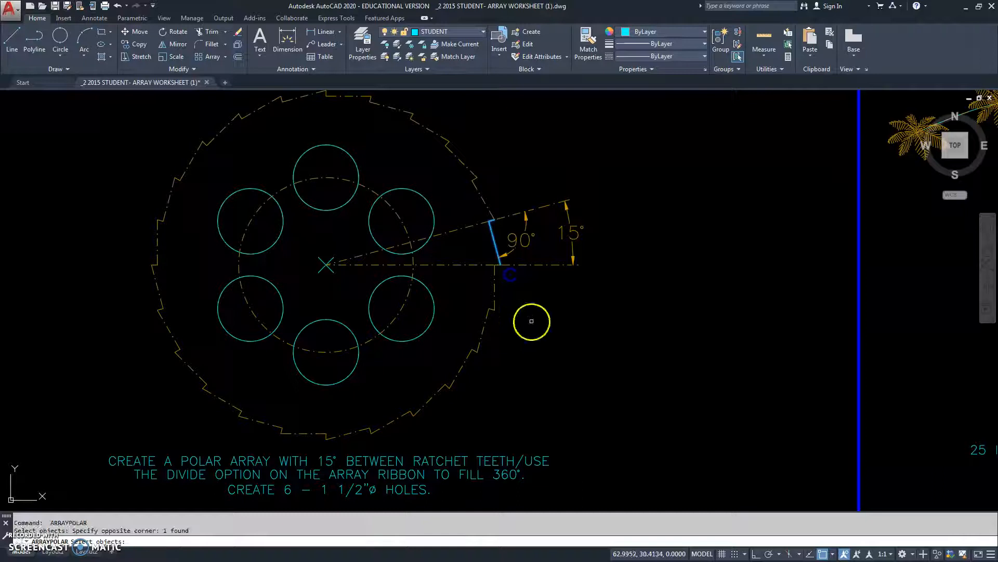
{"action": "right_click", "coordinate": [531, 320]}
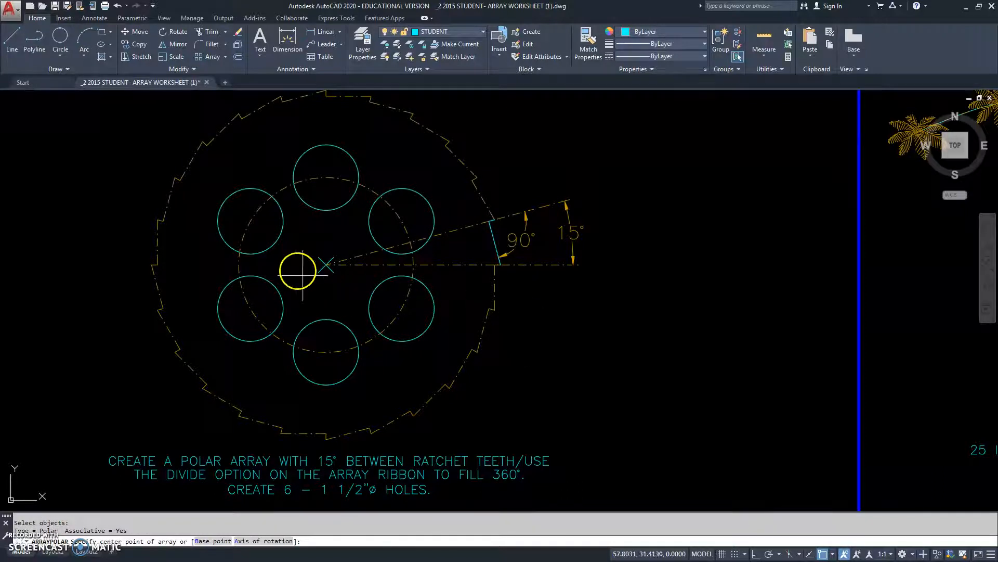
{"action": "left_click", "coordinate": [326, 264]}
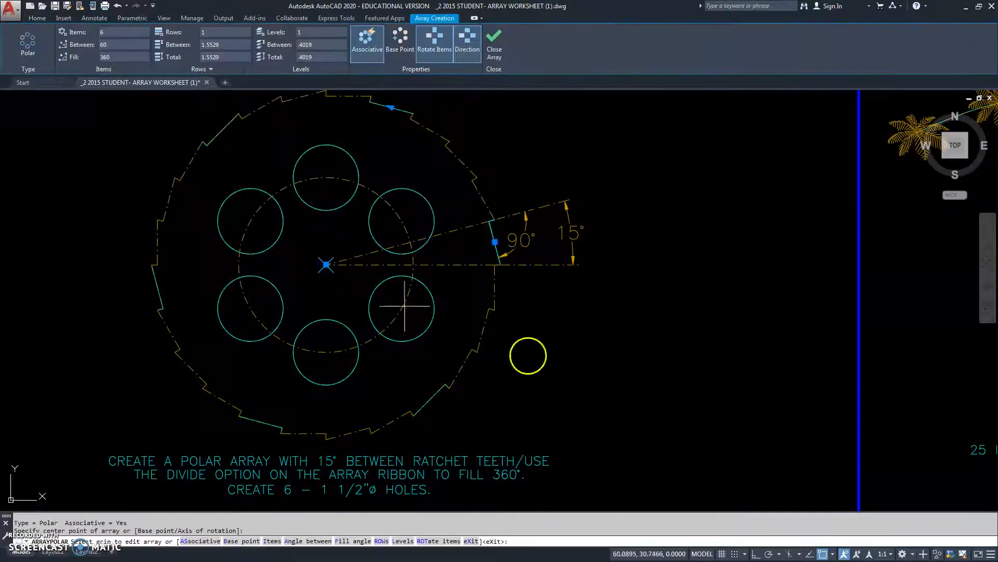
{"action": "middle_click_drag", "start_coordinate": [676, 445], "coordinate": [676, 437]}
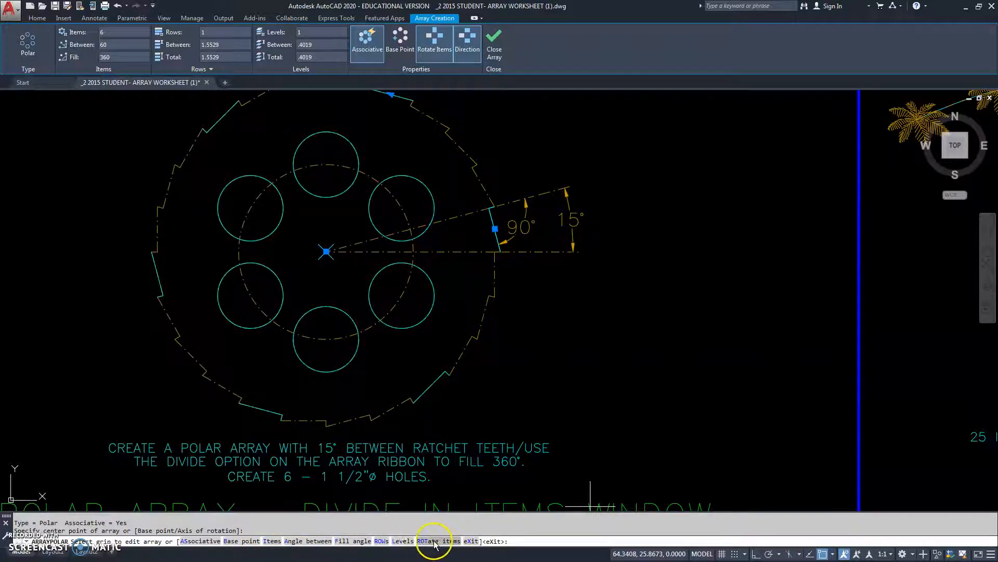
{"action": "left_click", "coordinate": [273, 541]}
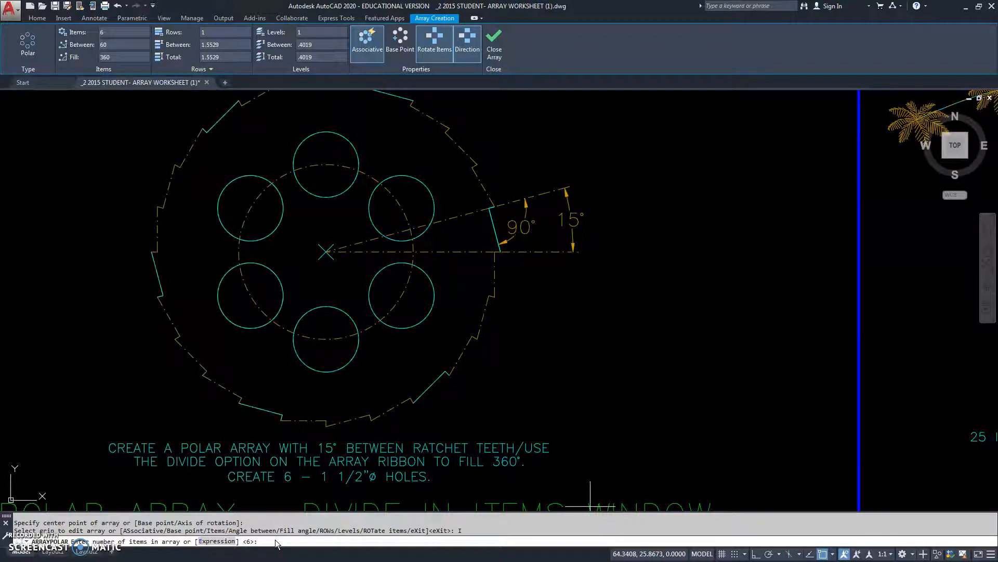
{"action": "key", "text": "Escape"}
{"action": "left_click", "coordinate": [252, 557]}
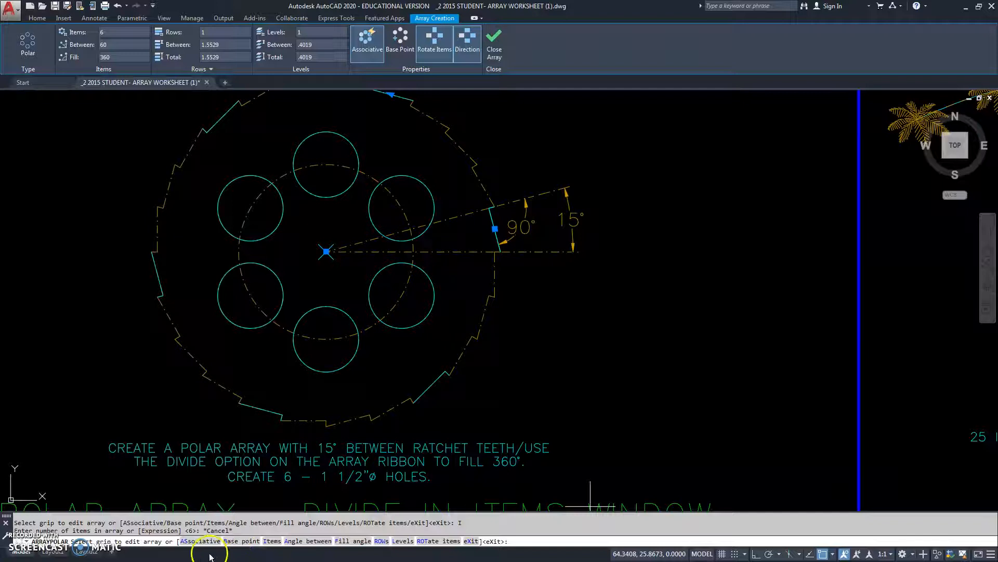
Set the angle between the ratchet teeth in the polar array to 15°.
{"action": "middle_click_drag", "start_coordinate": [575, 445], "coordinate": [588, 407]}
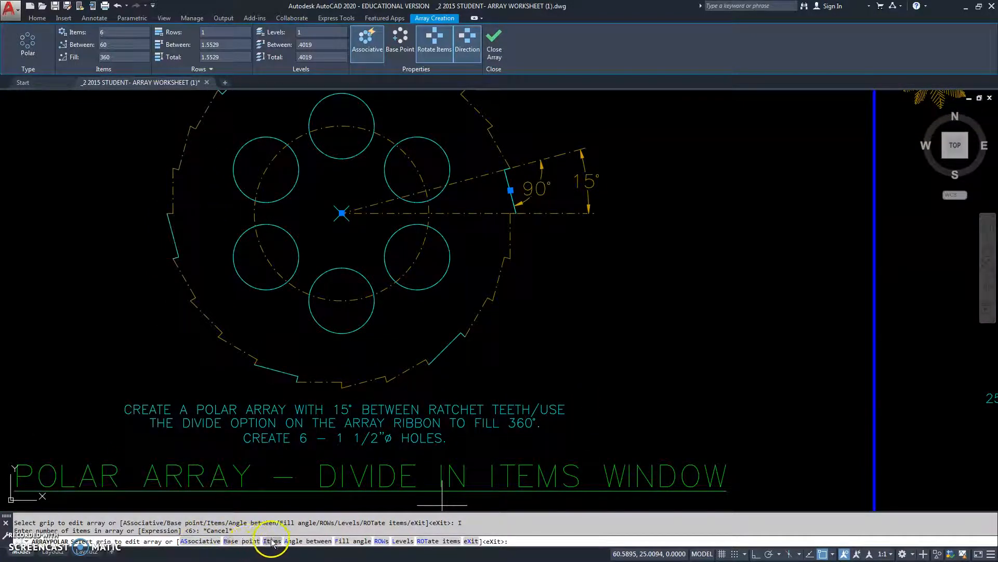
{"action": "left_click", "coordinate": [306, 541]}
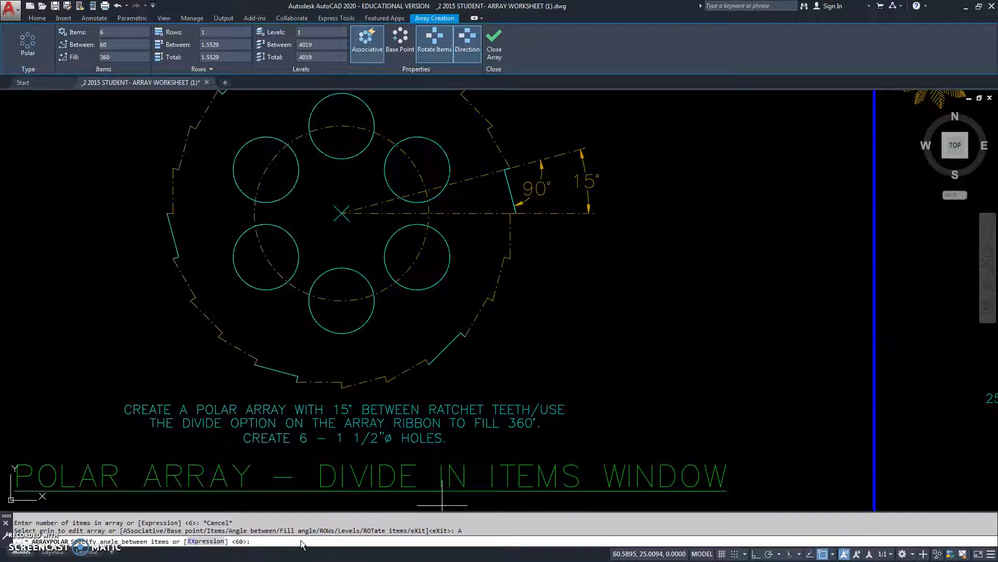
{"action": "type", "text": "15"}
{"action": "key", "text": "Return"}
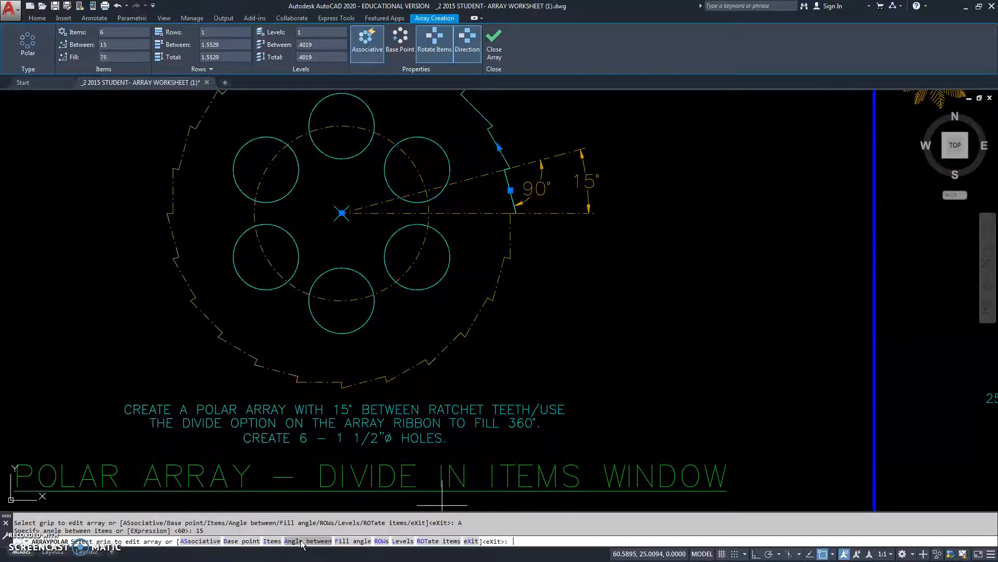
Set the ratchet tooth array to 24 items and its fill angle to 360°.
{"action": "mouse_move", "coordinate": [601, 401]}
{"action": "middle_mouse_down"}
{"action": "mouse_move", "coordinate": [524, 463]}
{"action": "mouse_move", "coordinate": [532, 484]}
{"action": "mouse_move", "coordinate": [538, 455]}
{"action": "middle_mouse_up"}
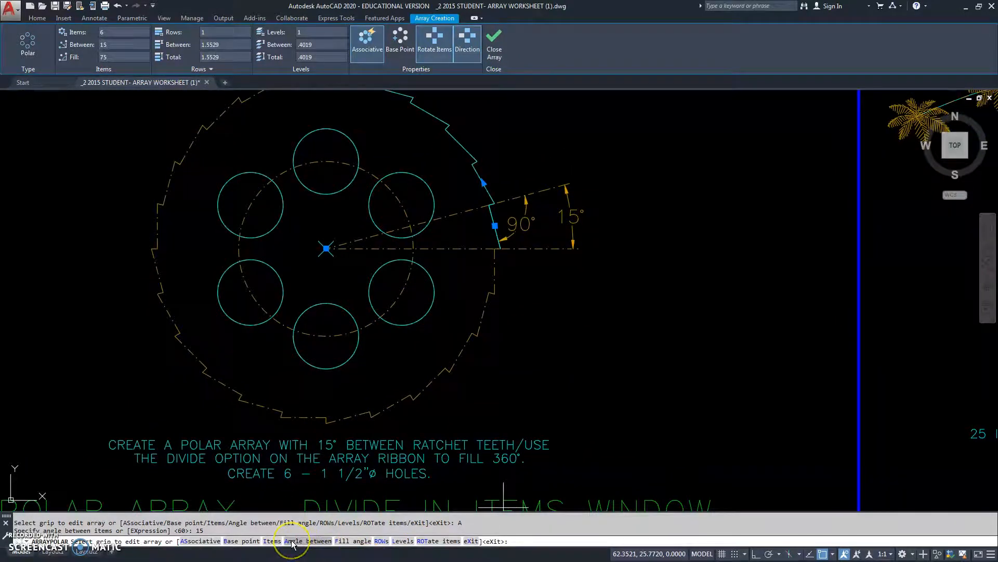
{"action": "left_click", "coordinate": [273, 541]}
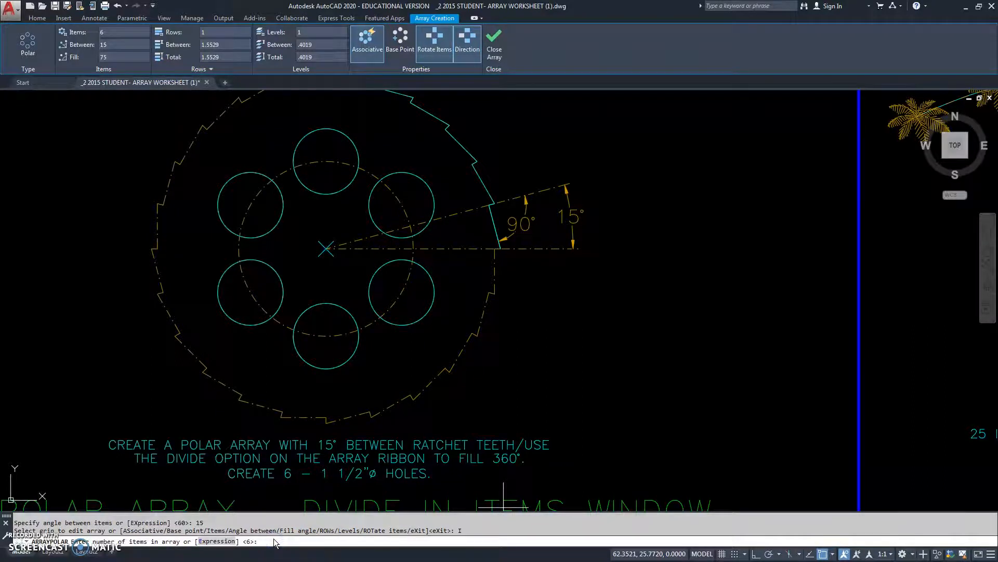
{"action": "middle_click_drag", "start_coordinate": [588, 424], "coordinate": [591, 464]}
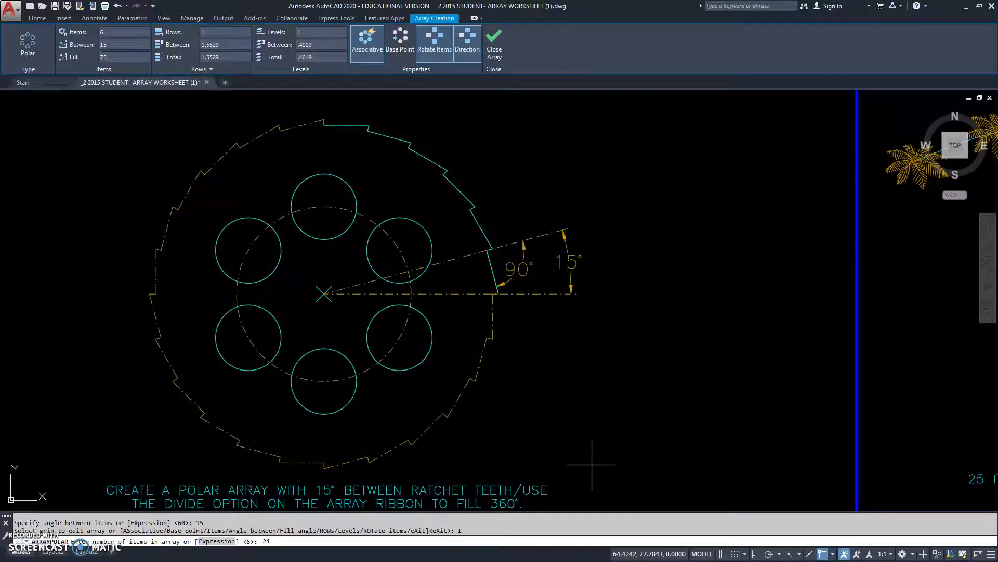
{"action": "key", "text": "Return"}
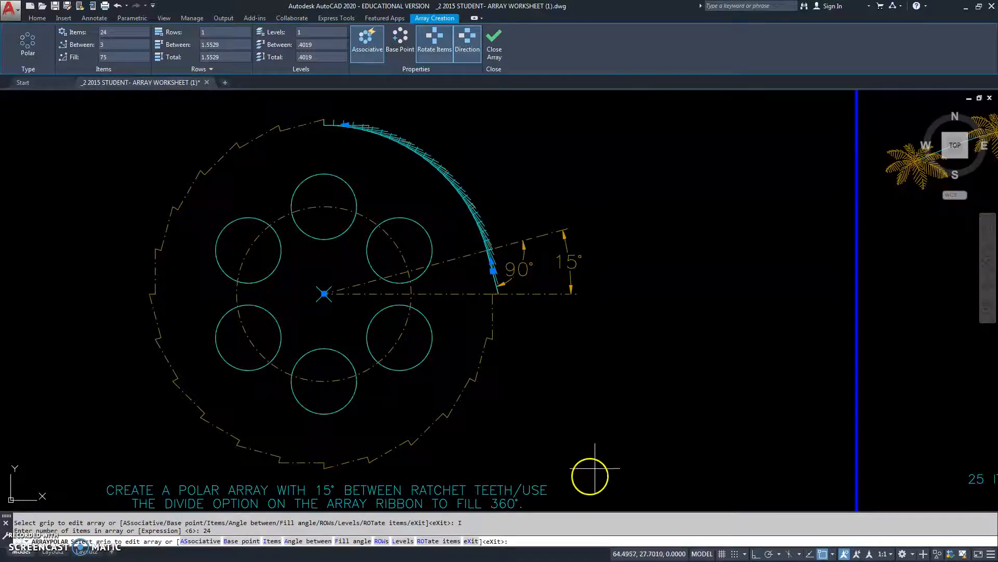
{"action": "left_click", "coordinate": [120, 59]}
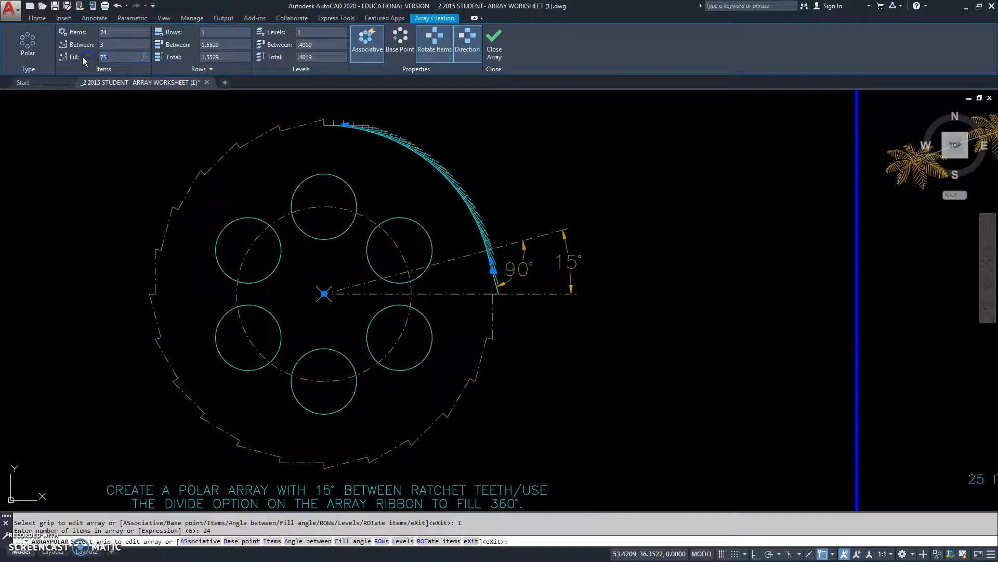
{"action": "type", "text": "360"}
{"action": "key", "text": "Return"}
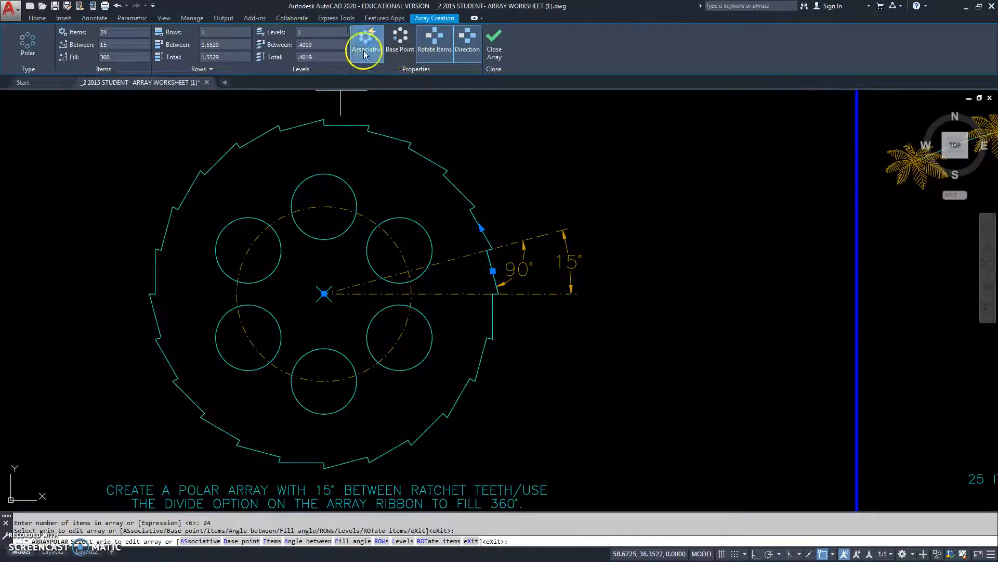
Switch the tooth array's item rotation off and back on, and try its direction setting.
{"action": "left_click", "coordinate": [427, 45]}
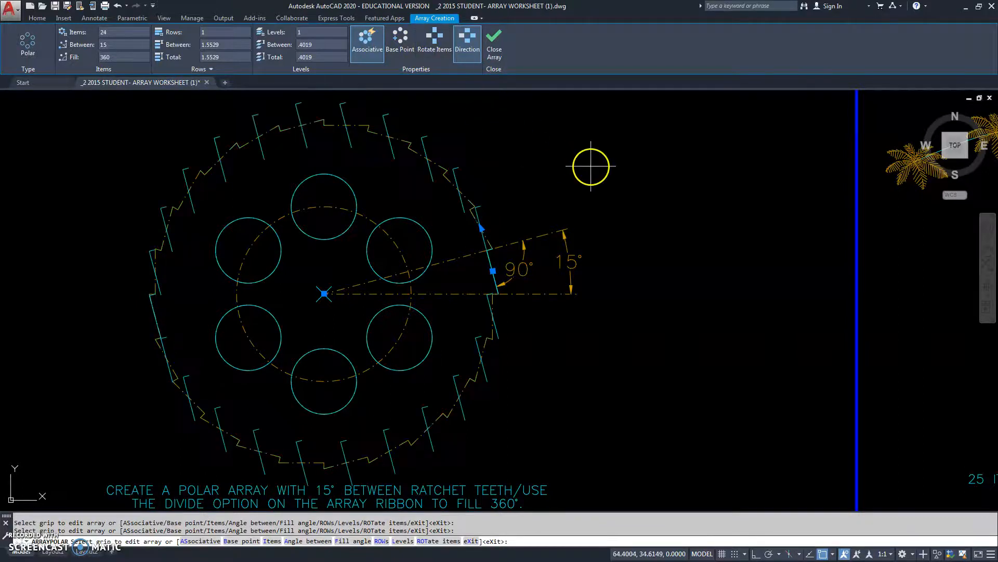
{"action": "left_click", "coordinate": [435, 44]}
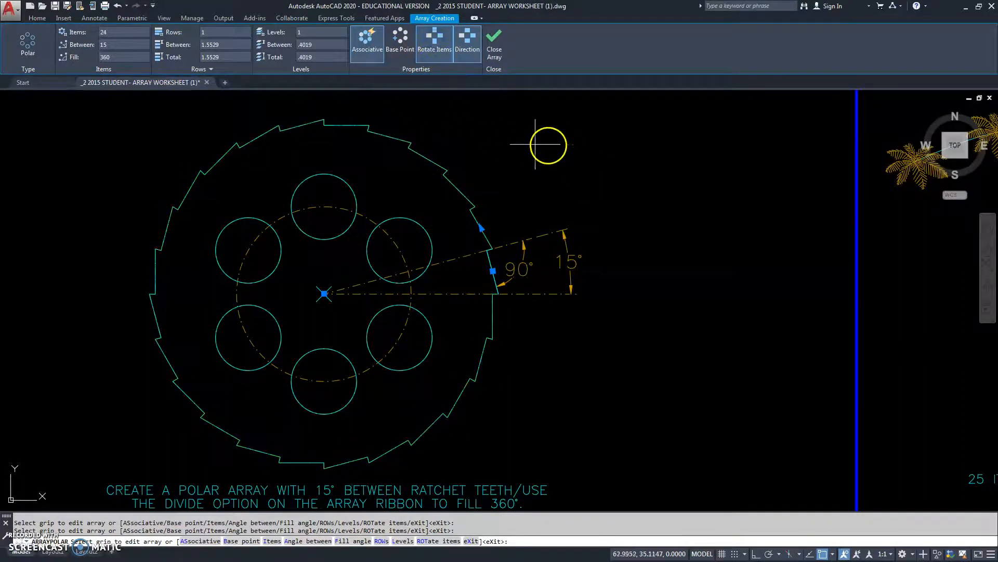
{"action": "left_click", "coordinate": [463, 28]}
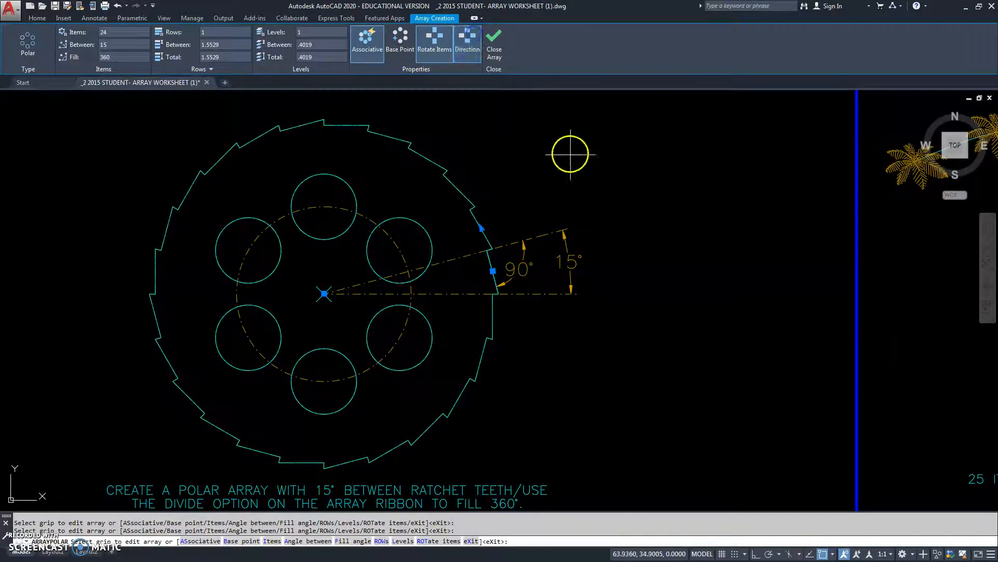
End the tooth array's creation and undo that array.
{"action": "left_click", "coordinate": [499, 38]}
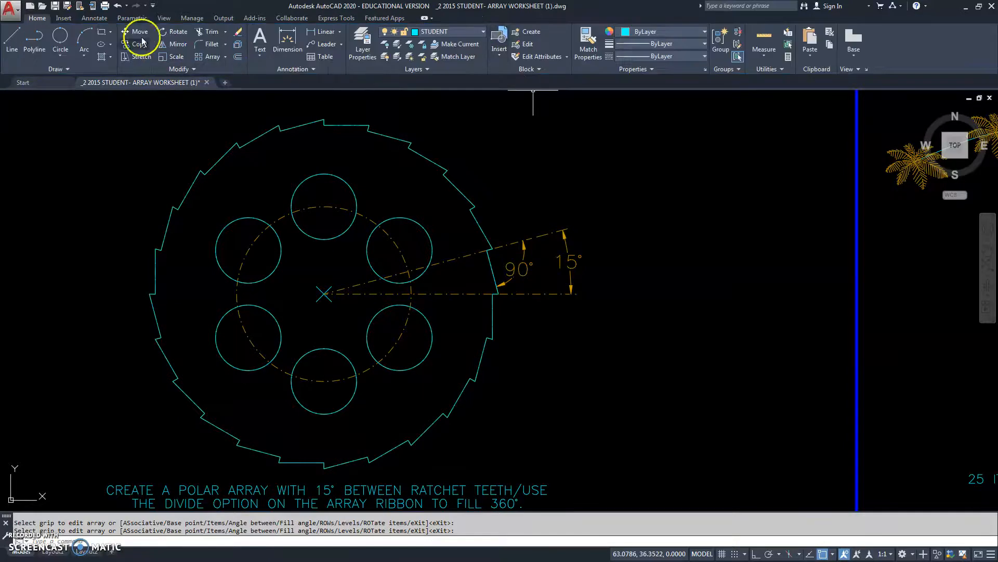
{"action": "left_click", "coordinate": [118, 6]}
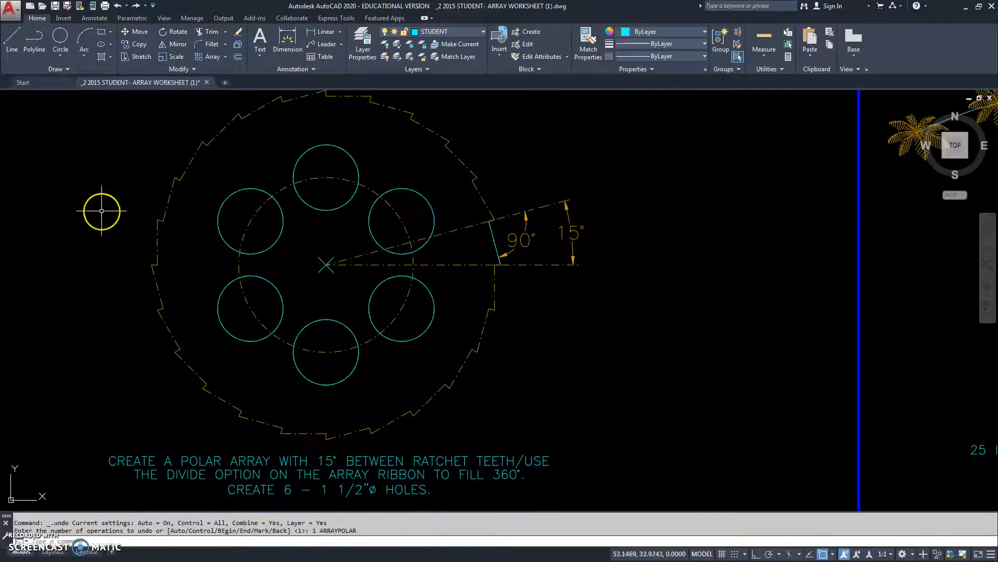
Start a new associative polar array of the solid ratchet tooth, centered on the wheel's center mark.
{"action": "type", "text": "arrayposer"}
{"action": "key", "text": "BackSpace"}
{"action": "type", "text": "lal"}
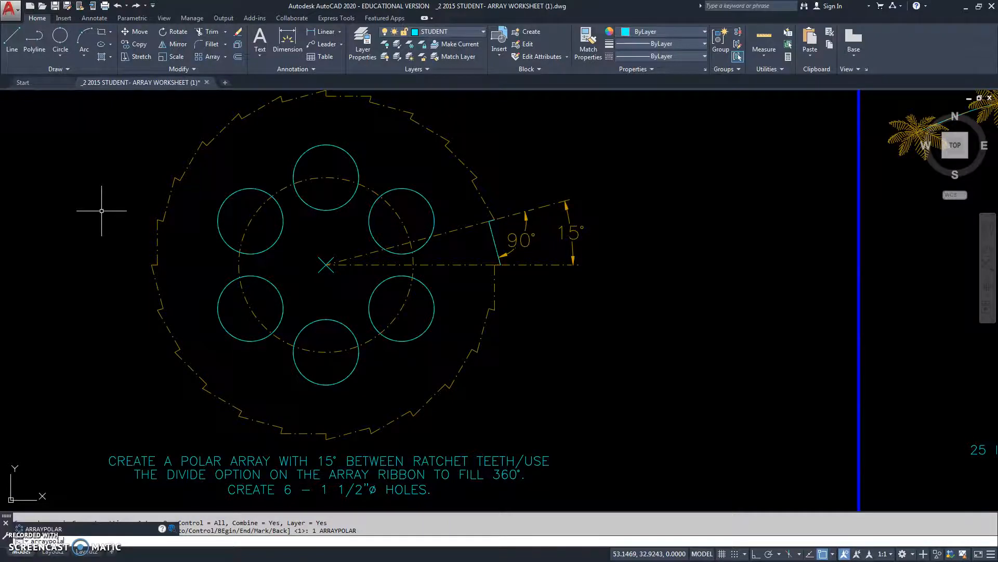
{"action": "key", "text": "Return"}
{"action": "left_click", "coordinate": [462, 200]}
{"action": "left_click", "coordinate": [545, 275]}
{"action": "key", "text": "Return"}
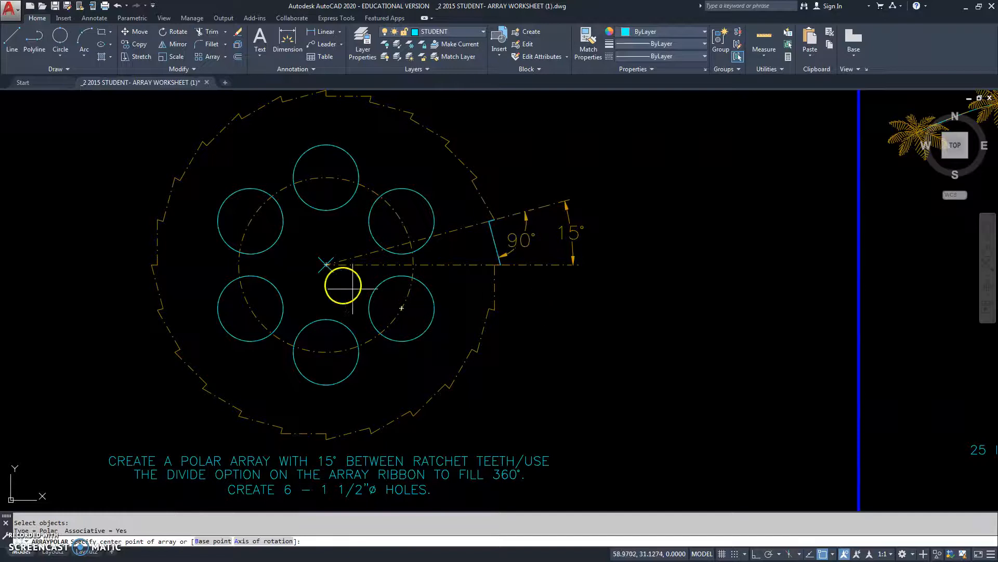
{"action": "left_click", "coordinate": [326, 265]}
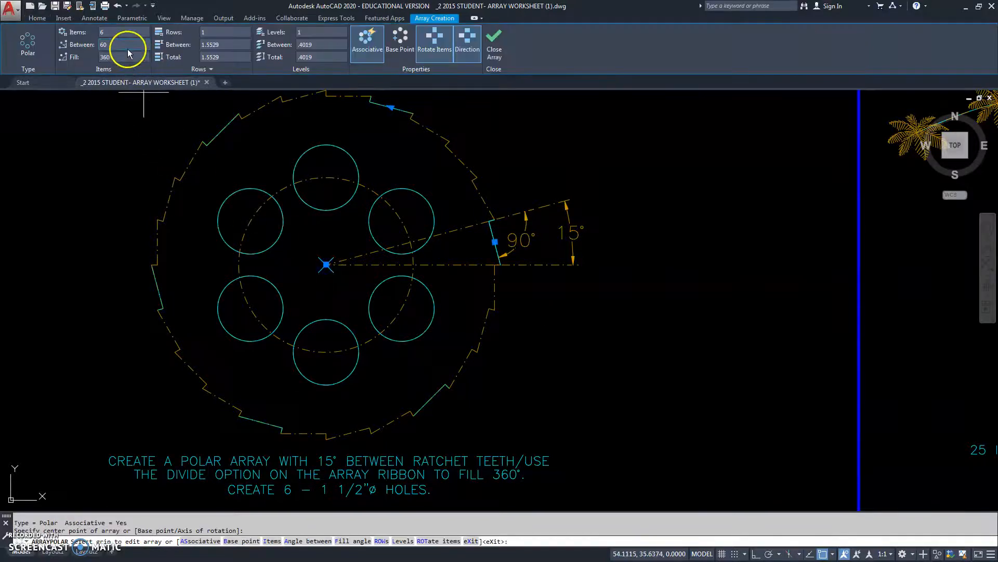
Set the number of ratchet teeth in the new polar array to 24 and finish the array.
{"action": "left_click_drag", "start_coordinate": [112, 37], "coordinate": [93, 34]}
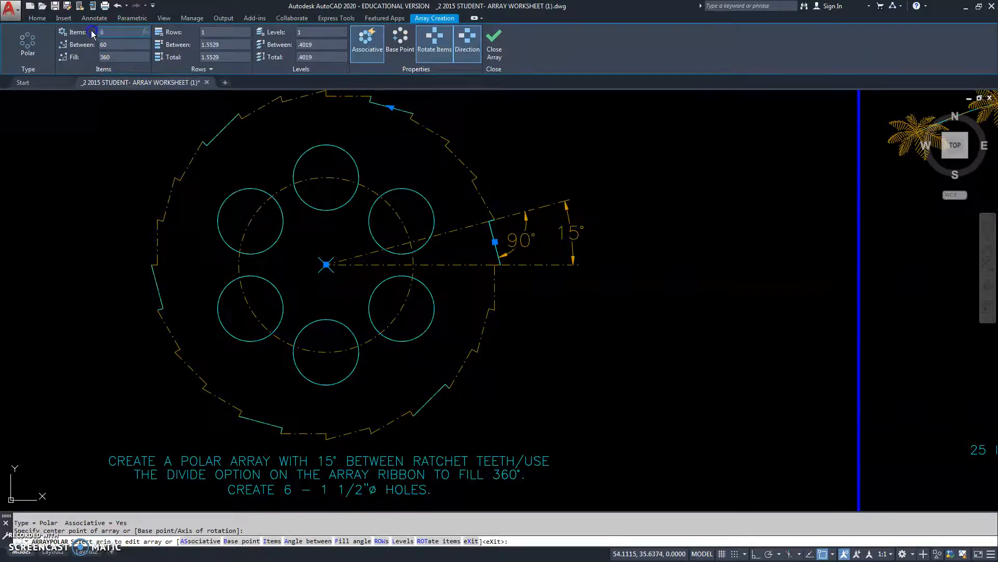
{"action": "key", "text": "Return"}
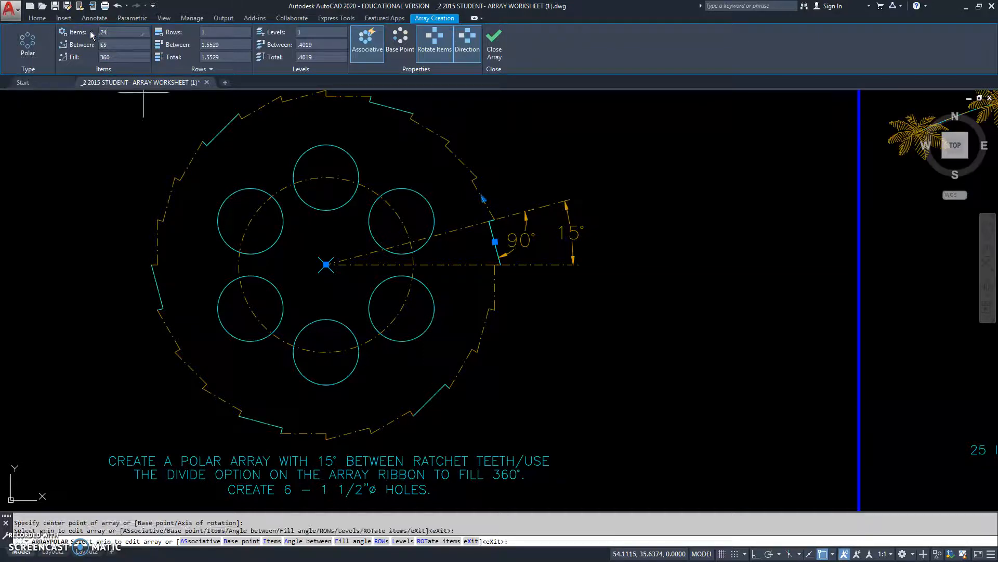
{"action": "middle_click_drag", "start_coordinate": [547, 305], "coordinate": [575, 329]}
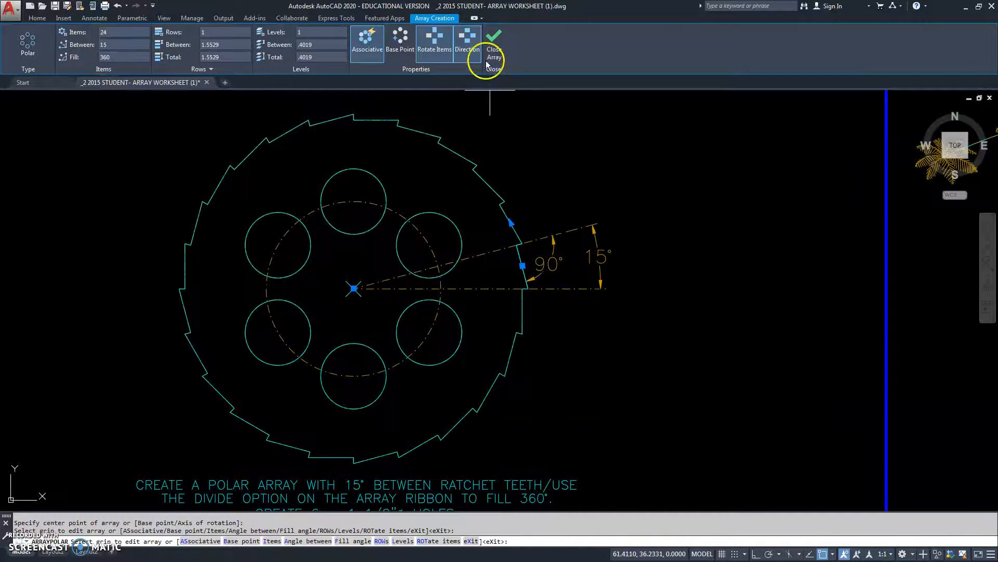
{"action": "left_click", "coordinate": [491, 44]}
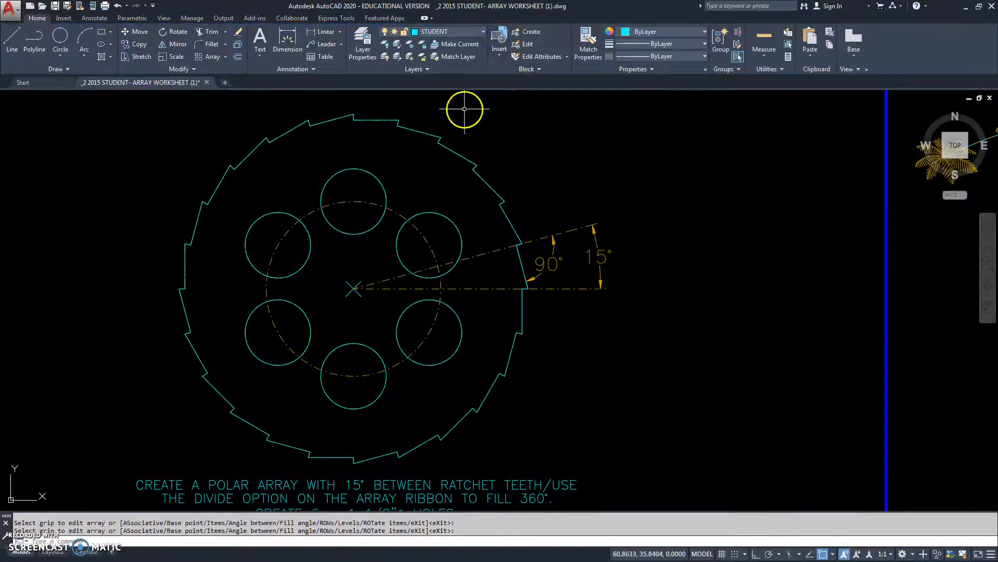
Check the finished tooth array's settings, close the array editing and look over the surrounding worksheet exercises.
{"action": "left_click", "coordinate": [454, 150]}
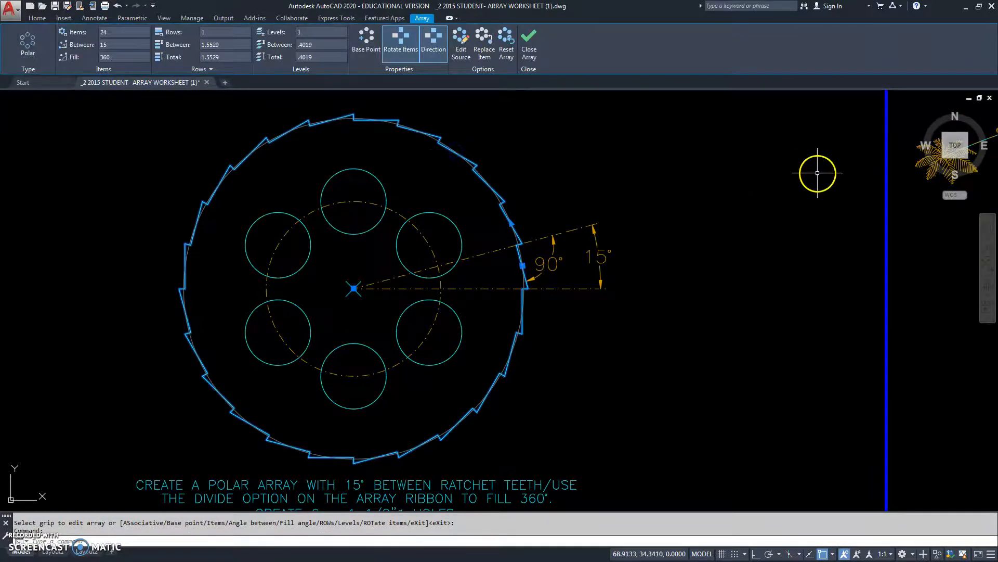
{"action": "left_click", "coordinate": [529, 39]}
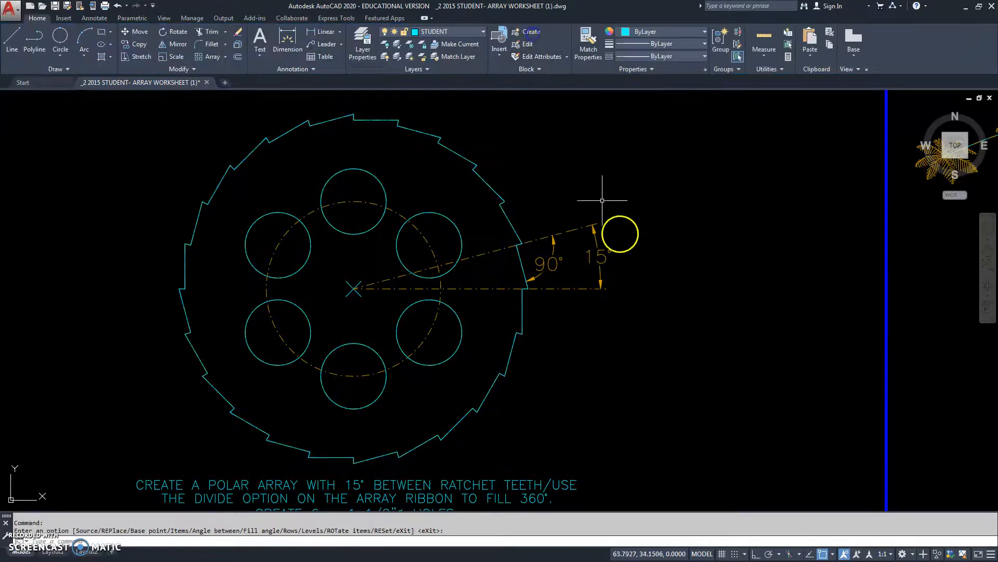
{"action": "scroll", "coordinate": [597, 229], "scroll_direction": "down", "scroll_amount": 5}
{"action": "mouse_move", "coordinate": [624, 319]}
{"action": "middle_mouse_down"}
{"action": "mouse_move", "coordinate": [567, 211]}
{"action": "mouse_move", "coordinate": [638, 93]}
{"action": "mouse_move", "coordinate": [705, 113]}
{"action": "middle_mouse_up"}
{"action": "mouse_move", "coordinate": [677, 224]}
{"action": "middle_mouse_down"}
{"action": "mouse_move", "coordinate": [586, 512]}
{"action": "mouse_move", "coordinate": [628, 475]}
{"action": "middle_mouse_up"}
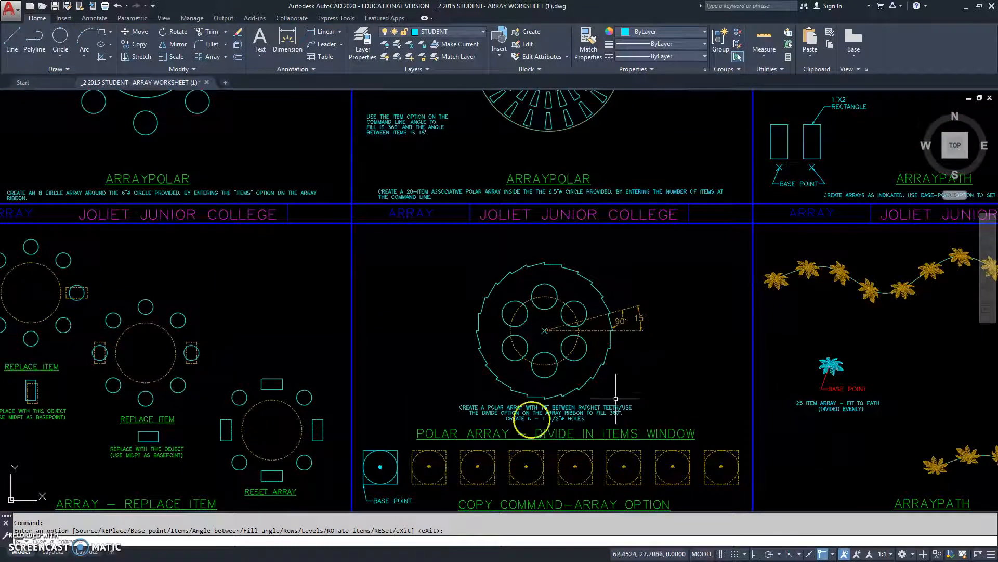